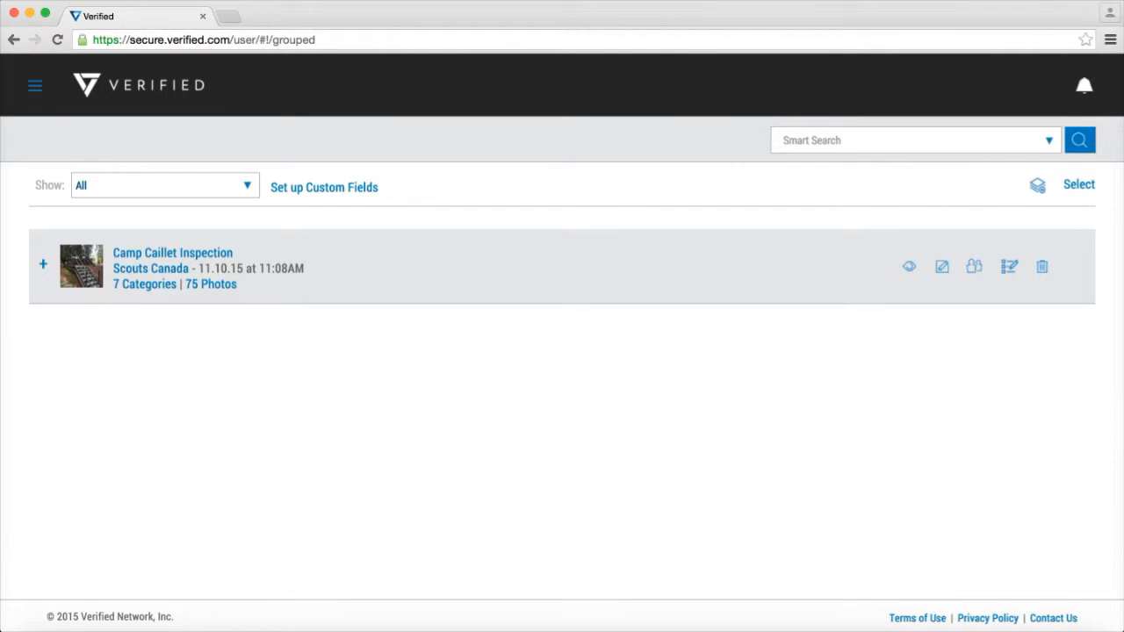
Filter the album list to show only Scouts Canada albums
click(165, 185)
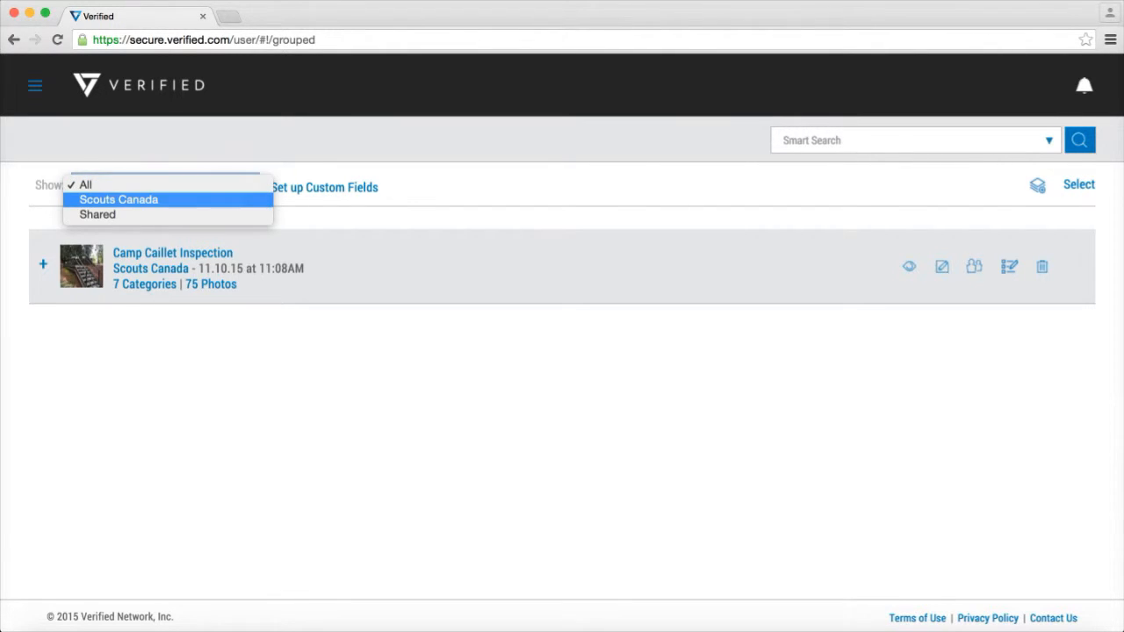
click(132, 199)
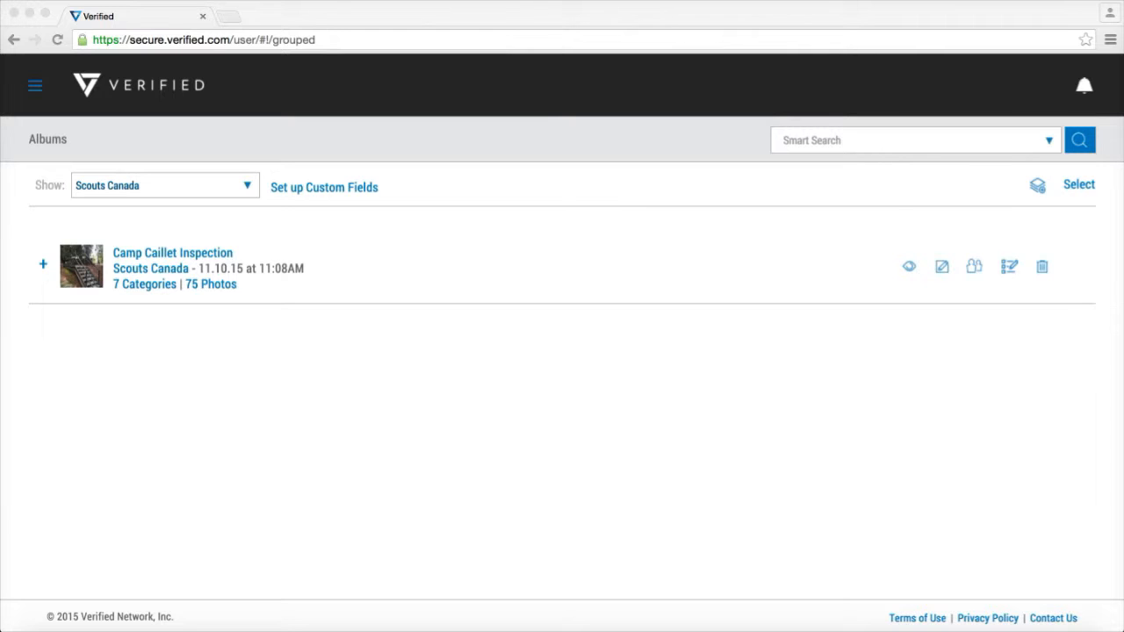
double_click(131, 269)
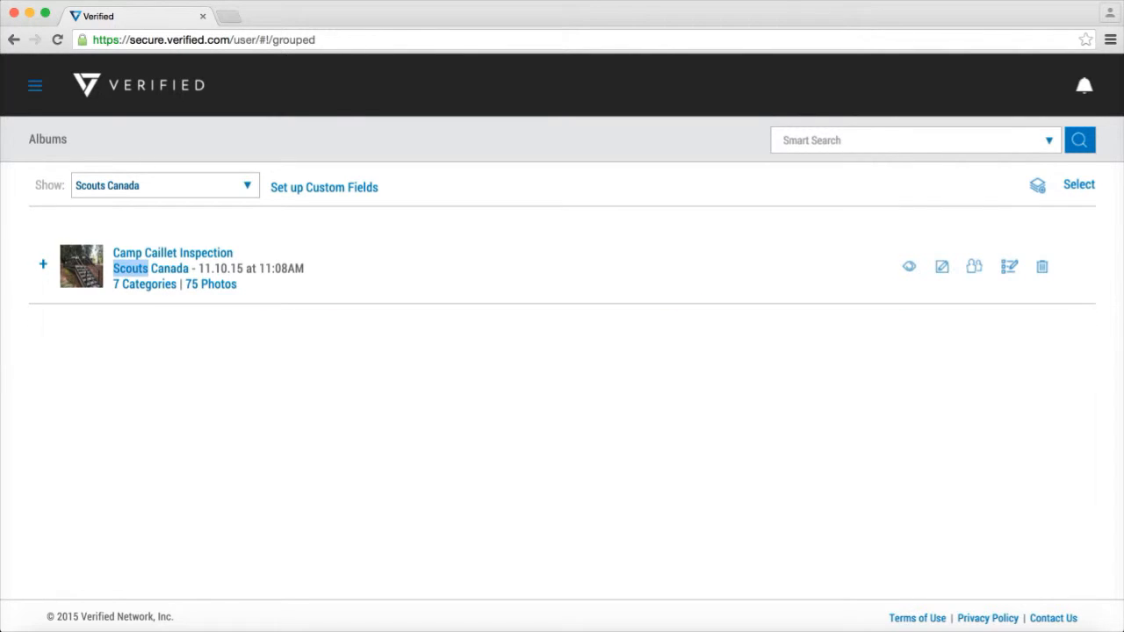
Expand the photo preview of the Camp Caillet Inspection album and browse through its thumbnails
double_click(43, 265)
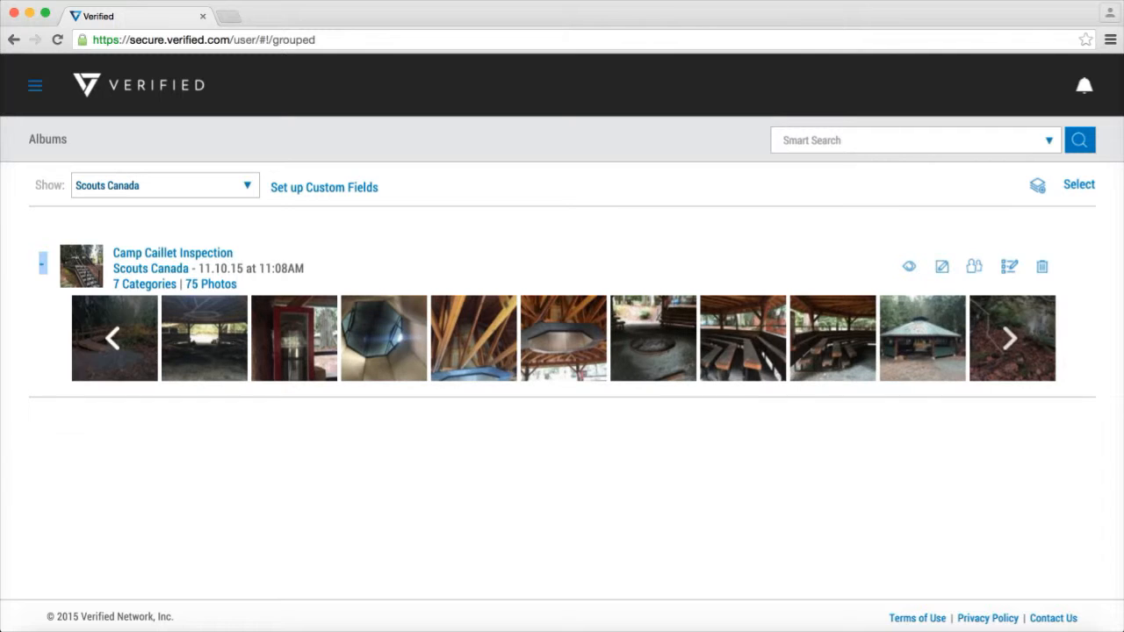
click(1010, 338)
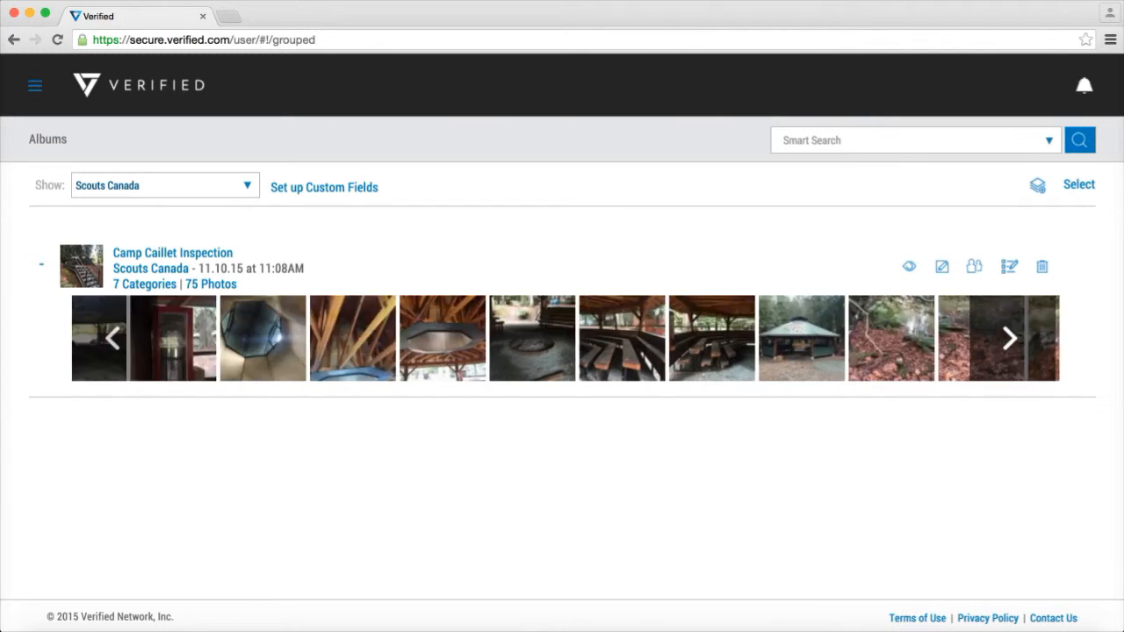
click(1010, 338)
click(1010, 338)
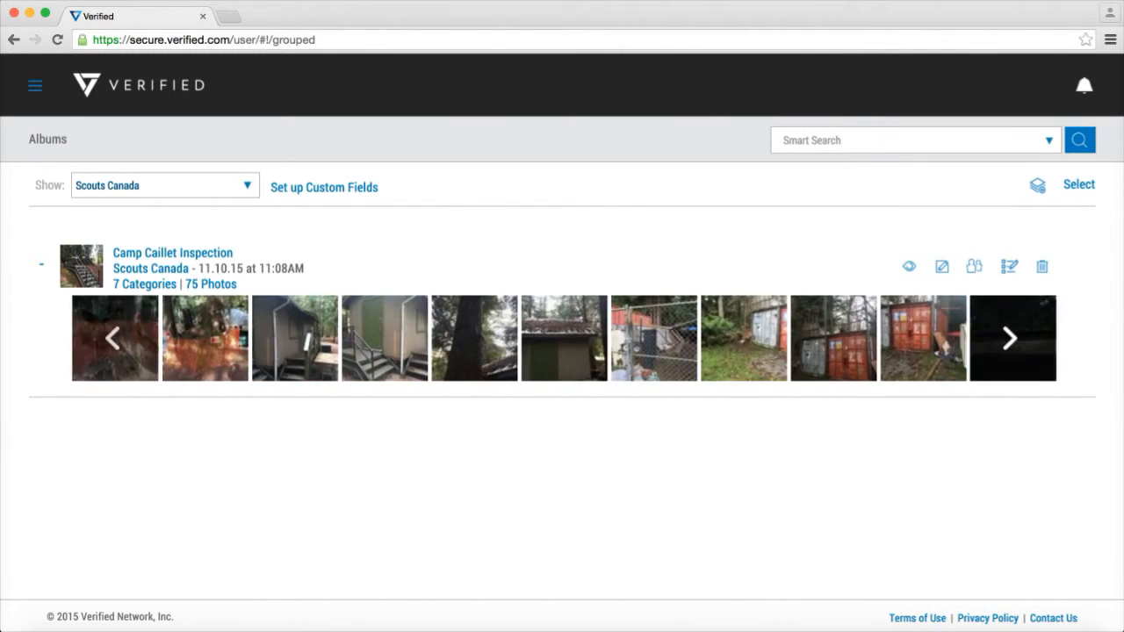
click(1010, 339)
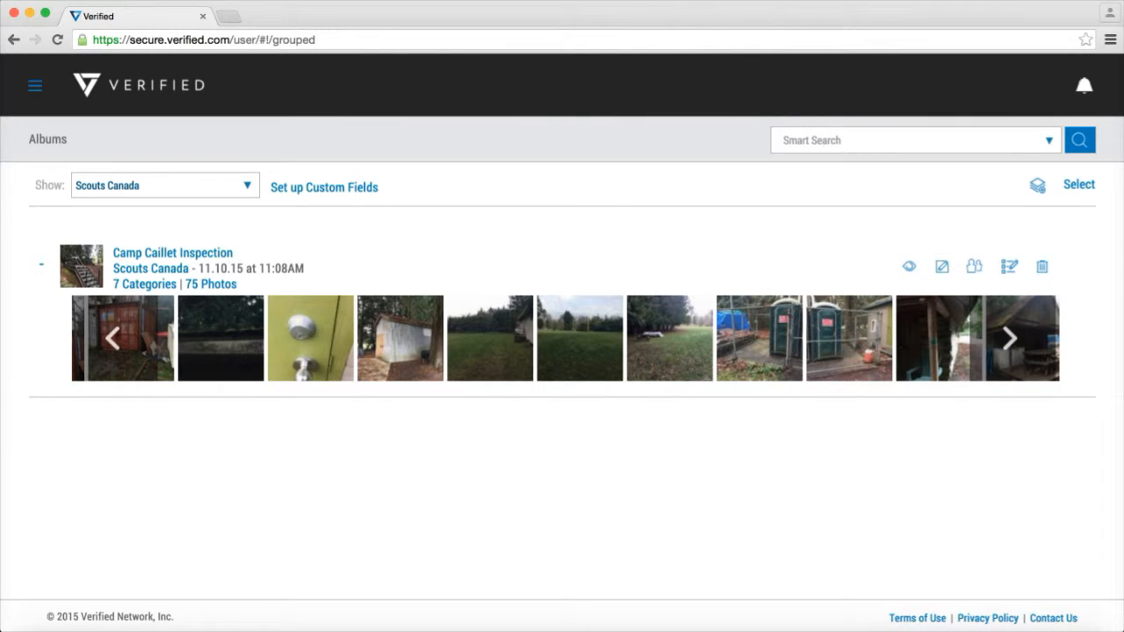
click(1035, 629)
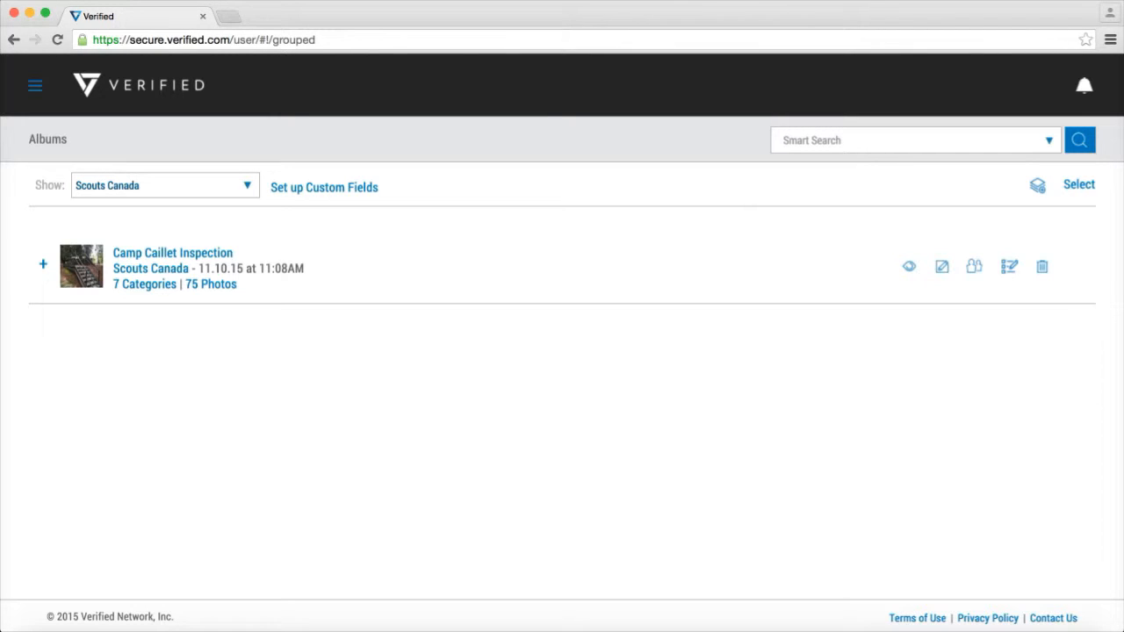
Open the Camp Caillet Inspection album, view the Access/Security photos and subcategories, and return to the album's category list
click(173, 253)
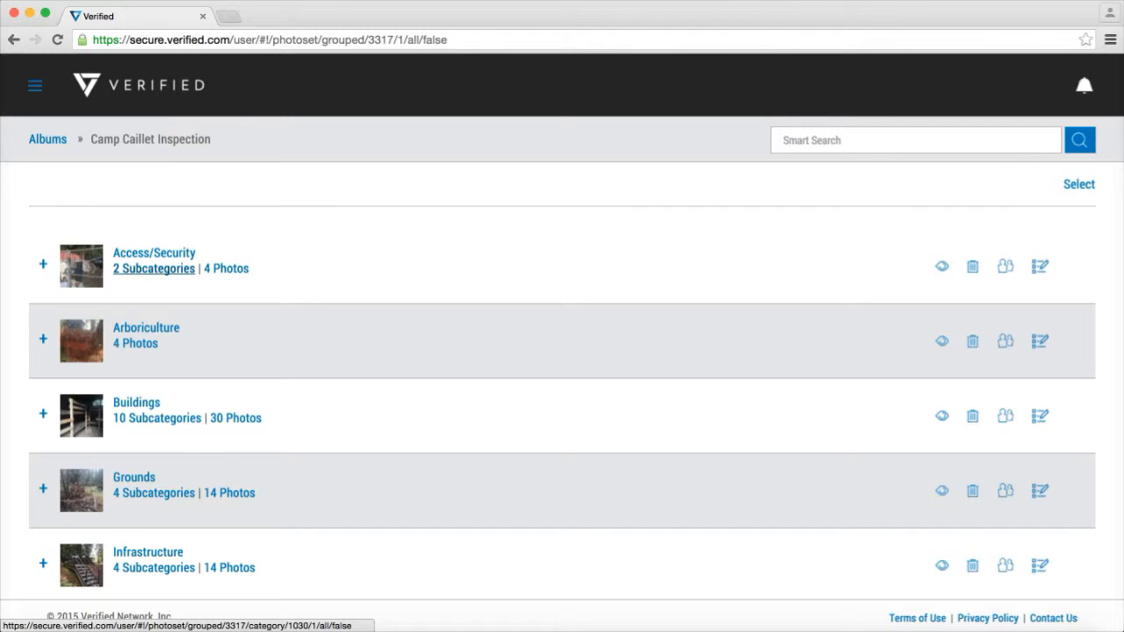
click(43, 264)
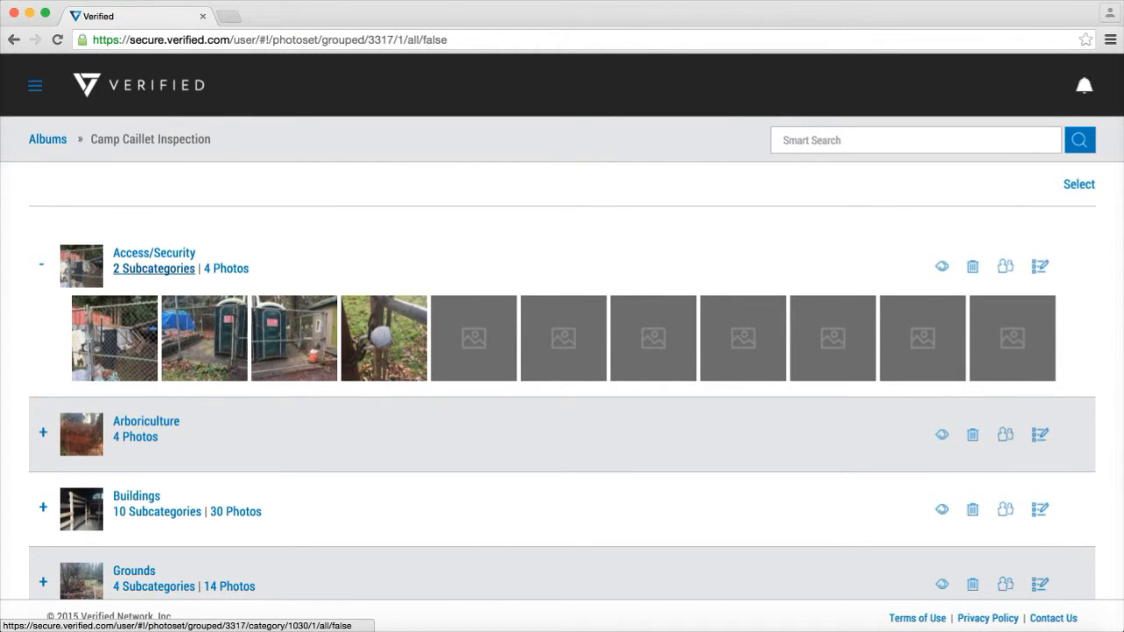
click(154, 269)
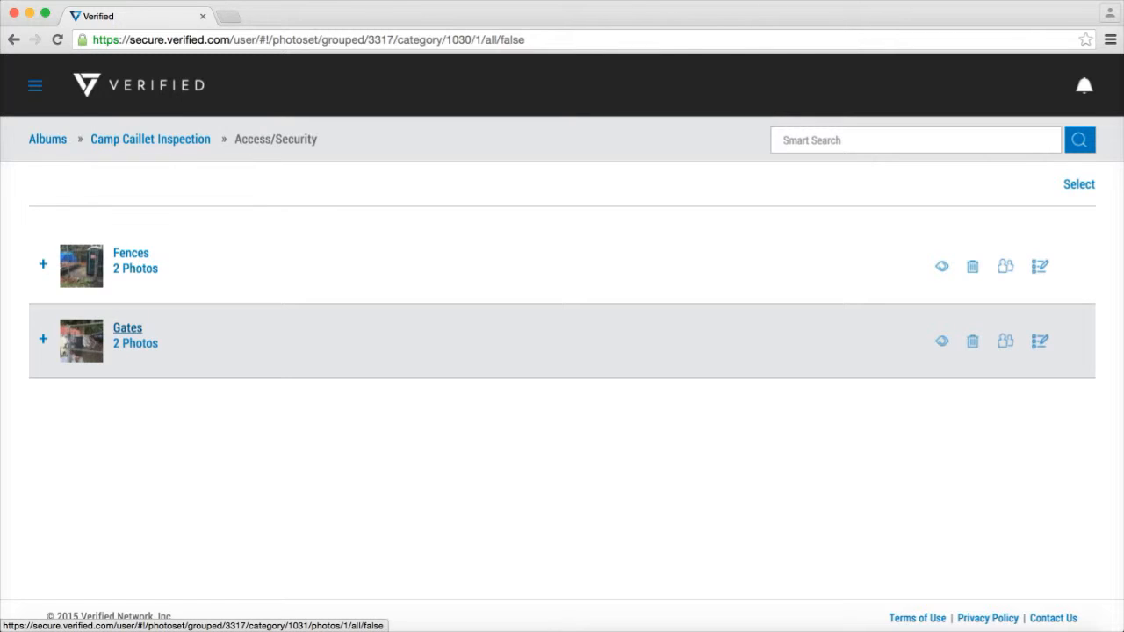
click(150, 139)
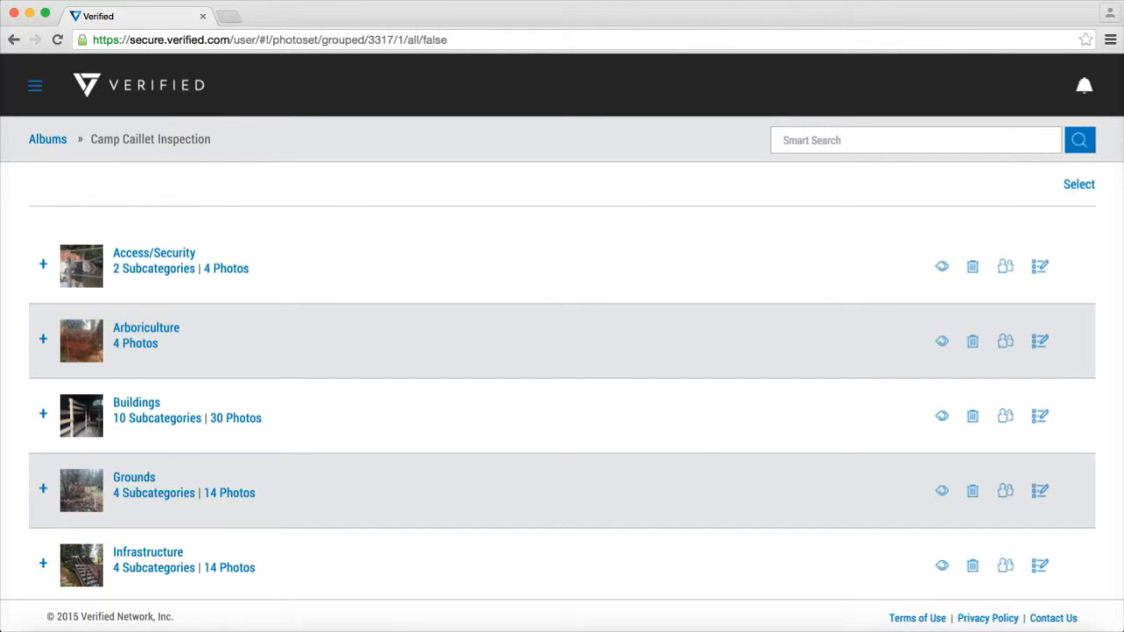
Expand the photo previews of the Access/Security, Arboriculture and Buildings categories and browse the Buildings thumbnails
click(43, 265)
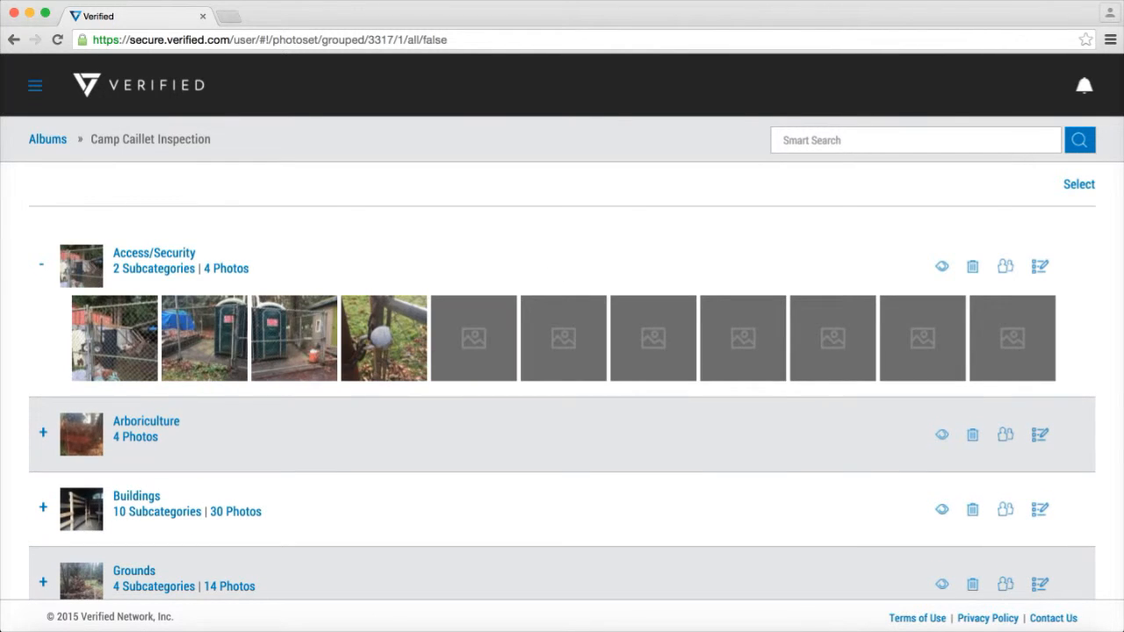
click(43, 433)
scroll(563, 404, down, 2)
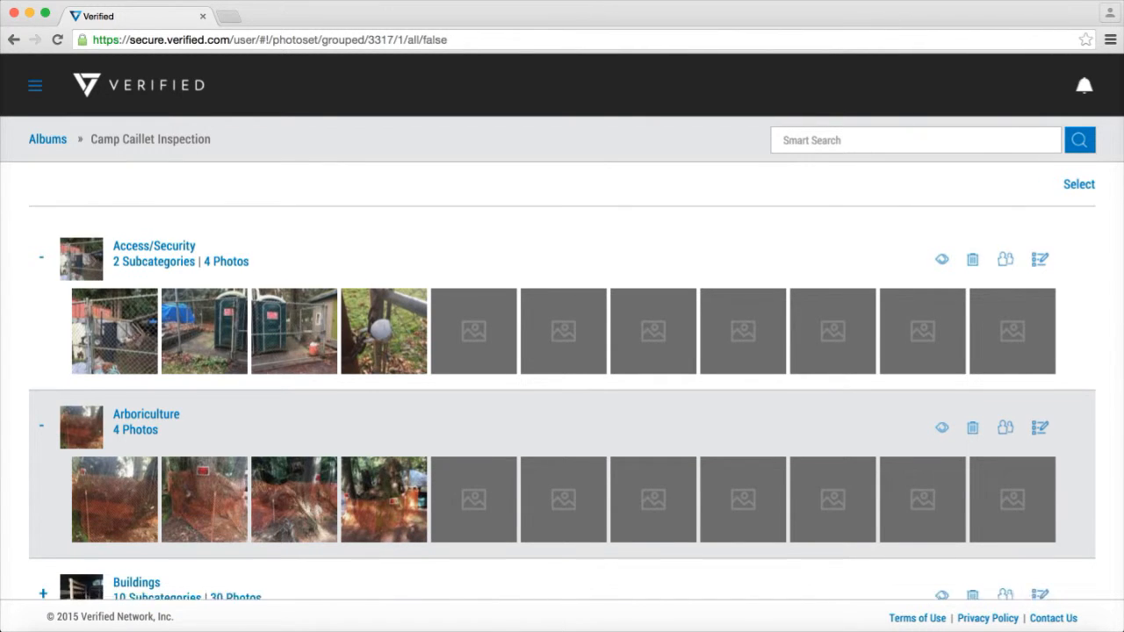
click(43, 447)
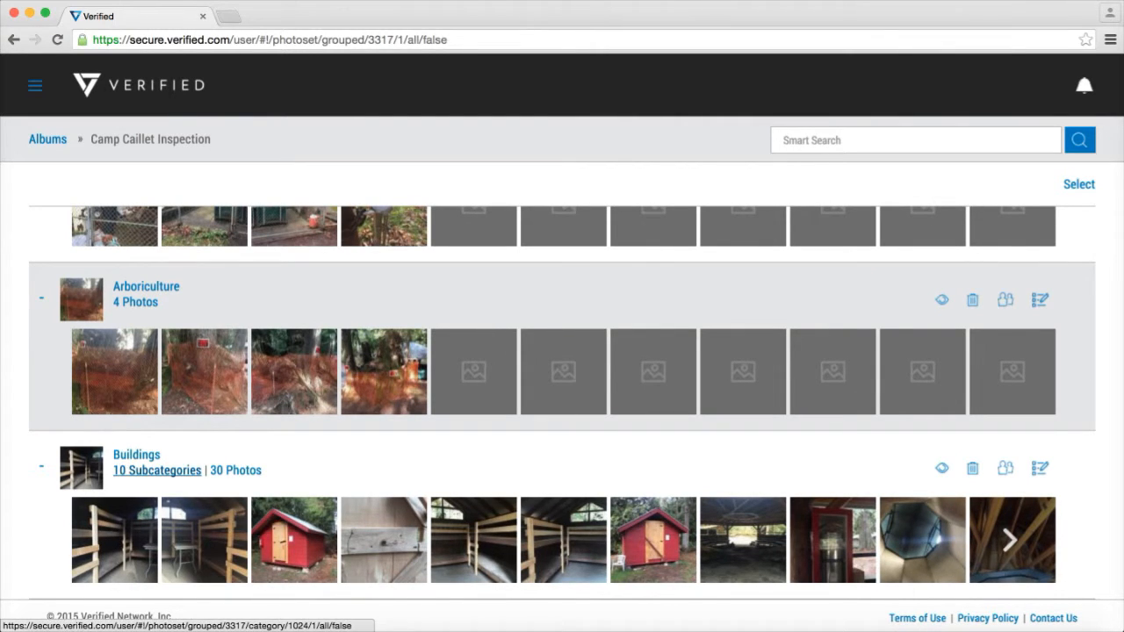
click(1010, 540)
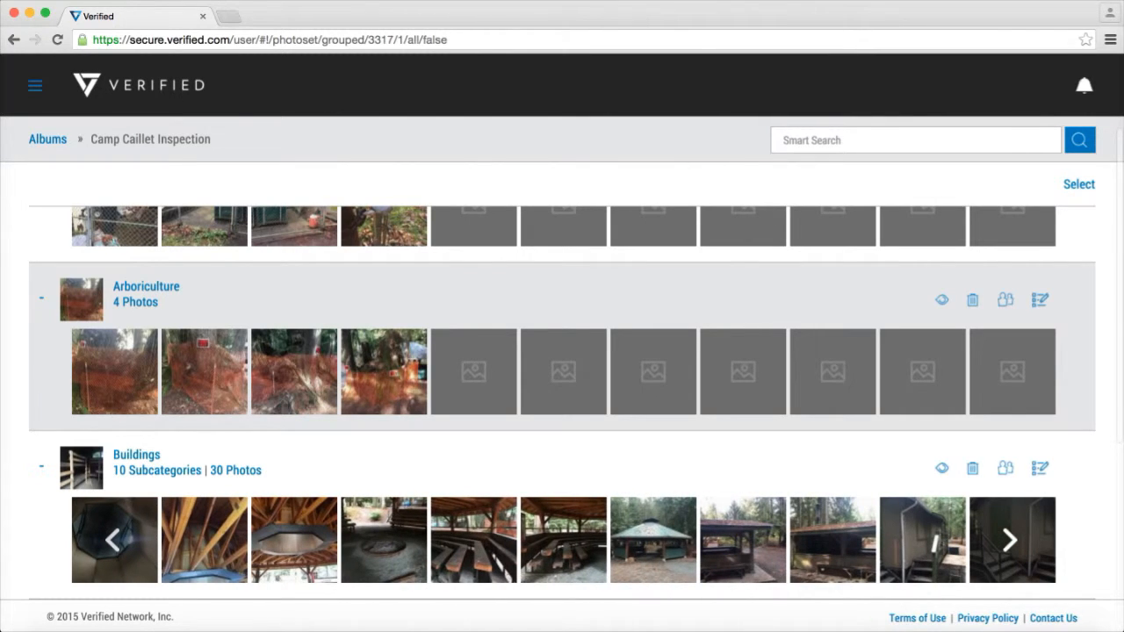
click(1034, 631)
Open the Buildings category's photos for modification and assign them to a new album named "Second Test"
mouse_move(1006, 469)
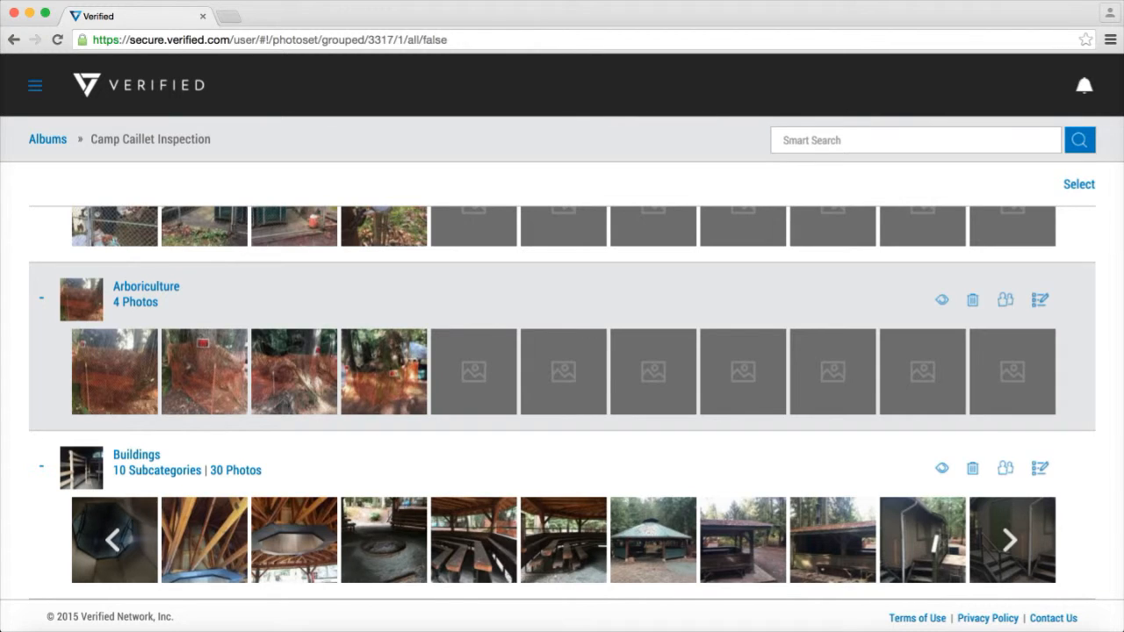
click(1039, 469)
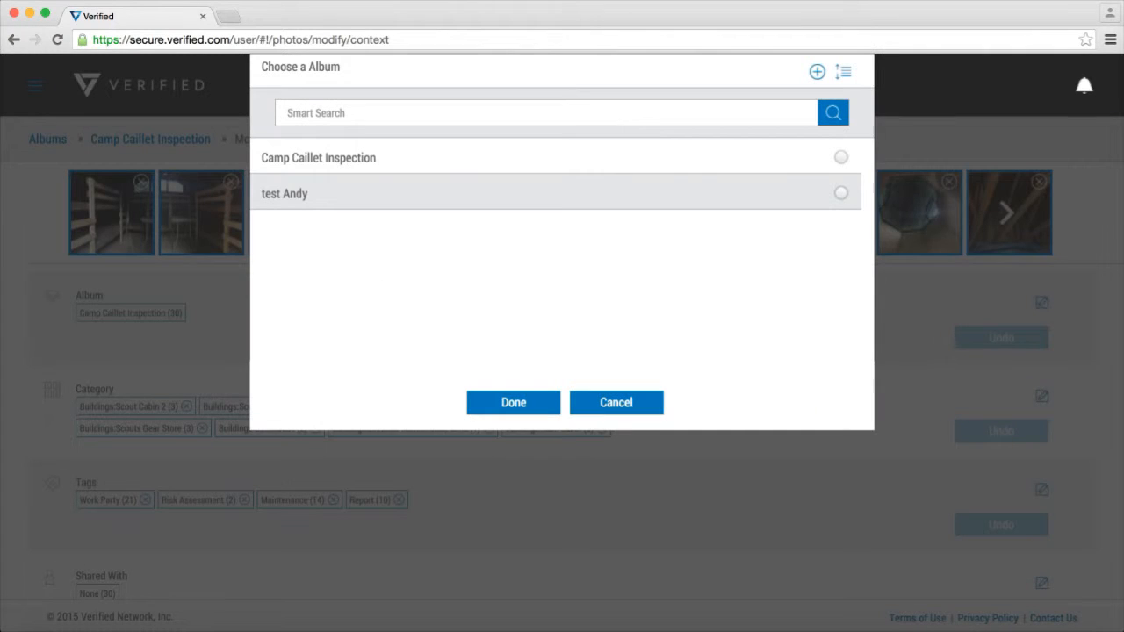
click(841, 193)
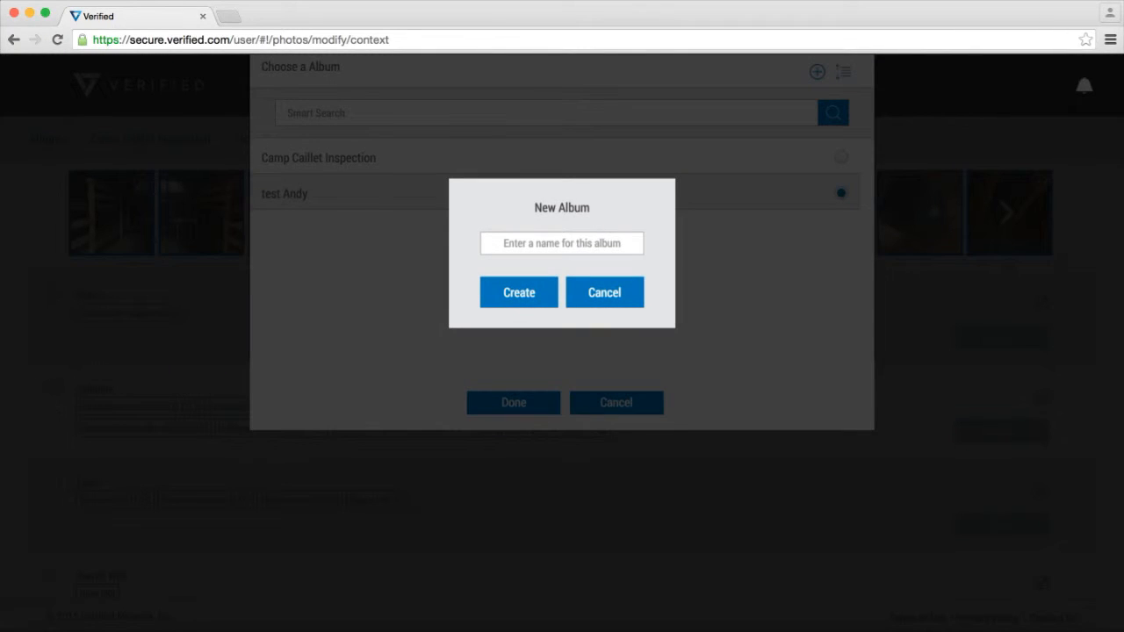
click(562, 243)
text(Second Test)
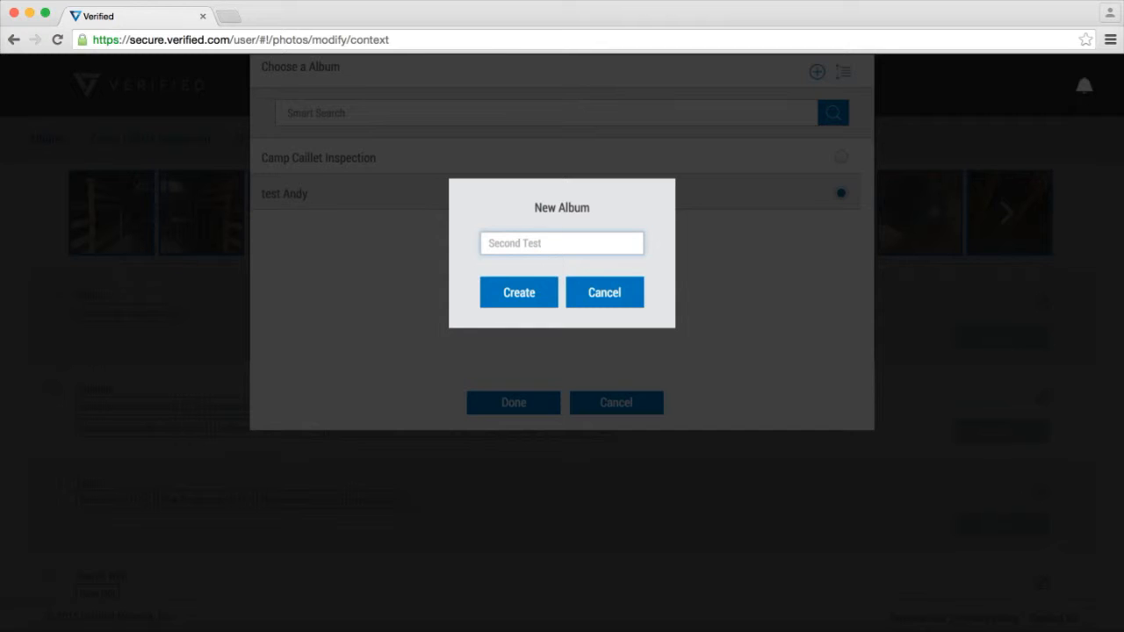
key(Return)
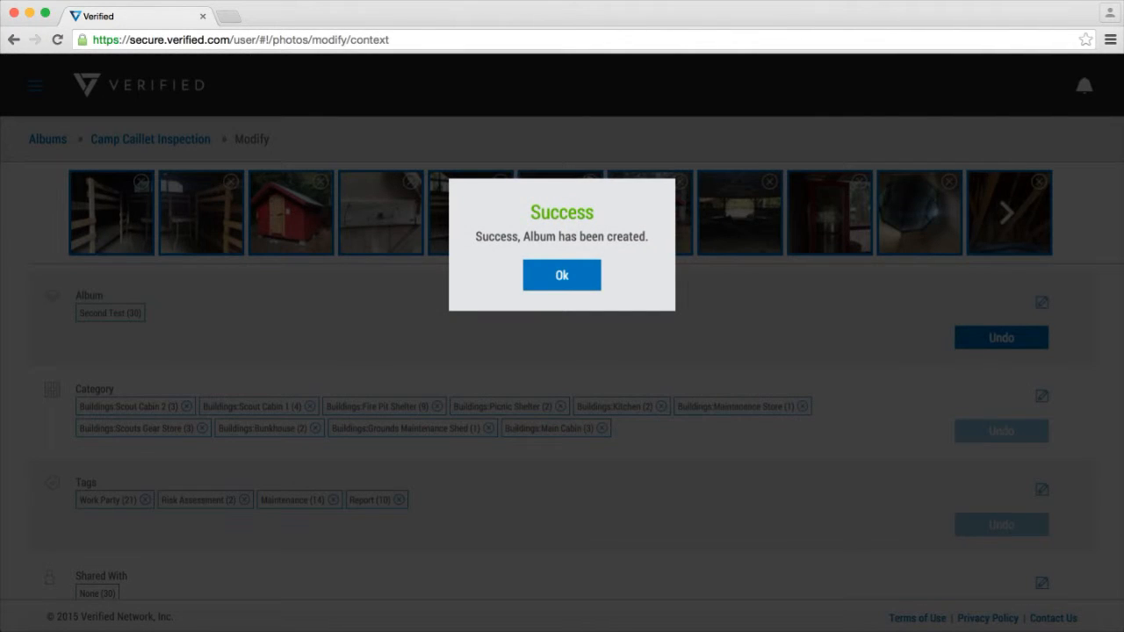
key(Return)
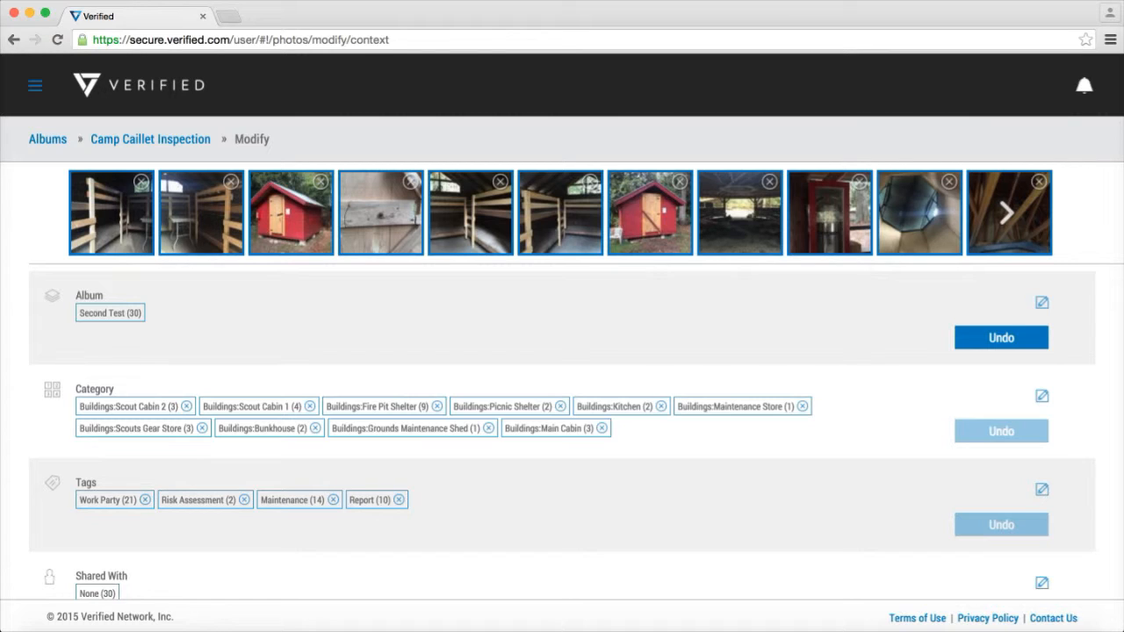
Deselect the first six Buildings photos and choose Second Test as the album for the photos still selected
click(111, 212)
click(201, 213)
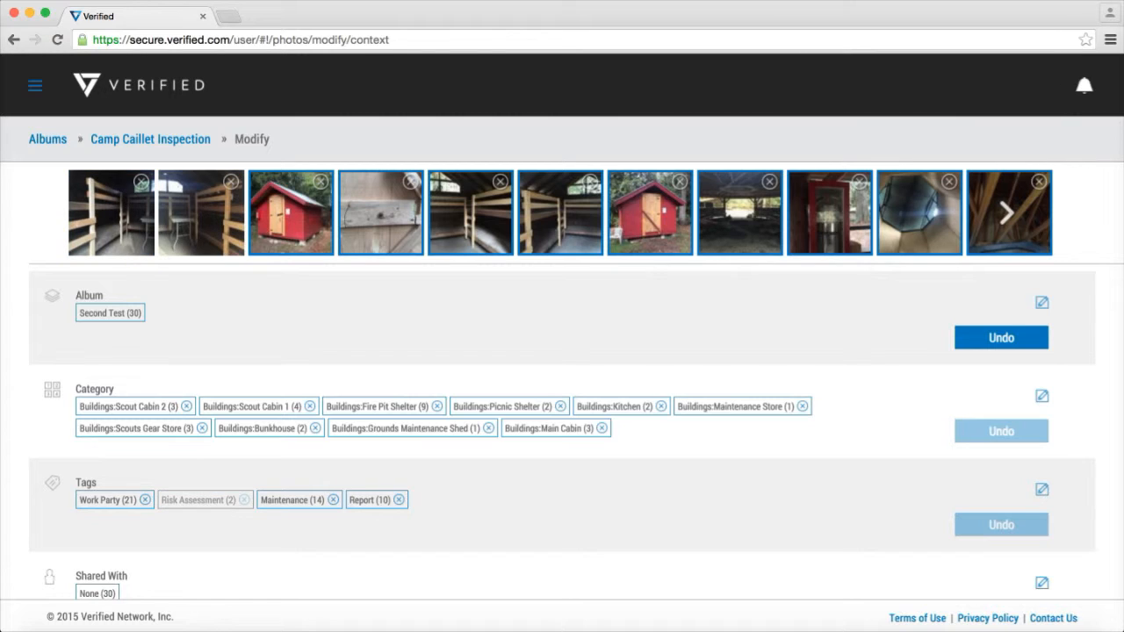
click(290, 212)
click(381, 212)
click(470, 212)
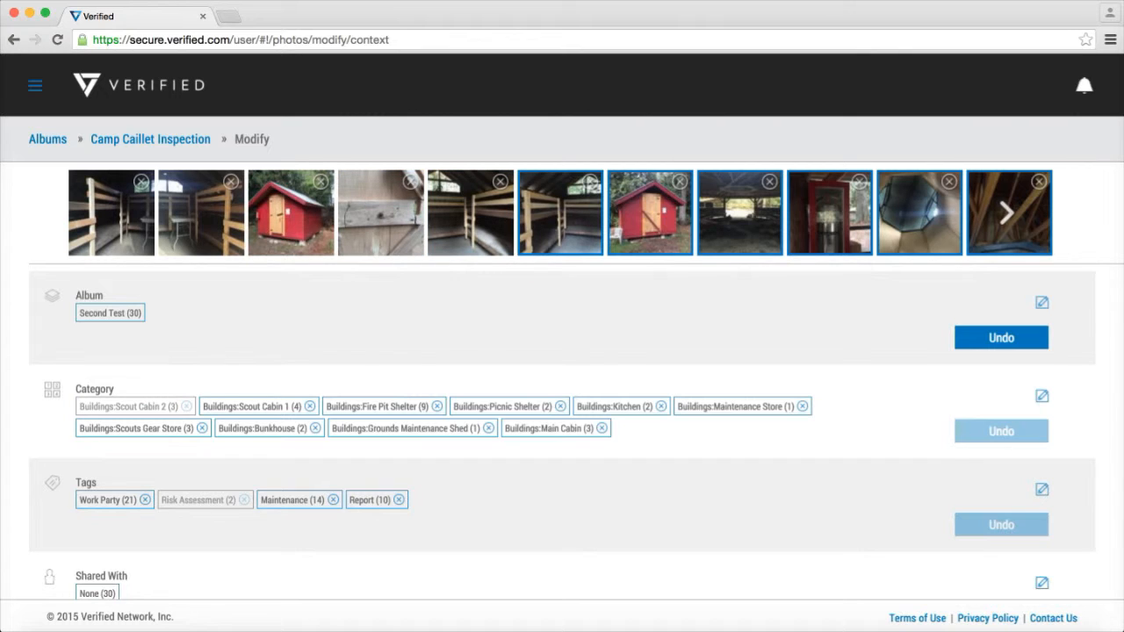
click(559, 212)
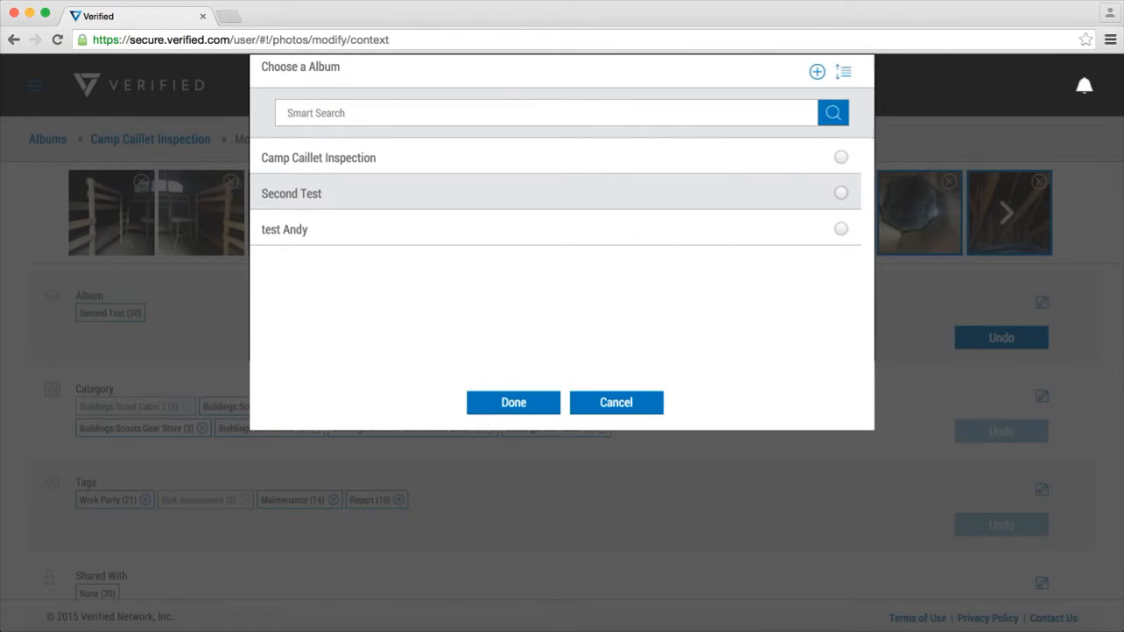
click(841, 193)
click(514, 402)
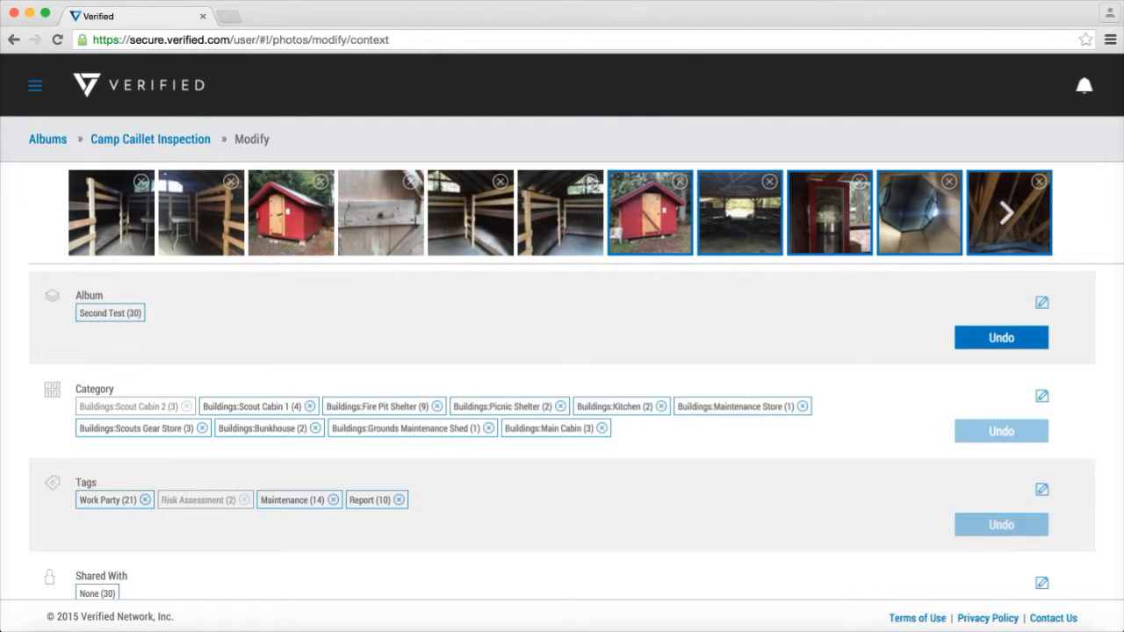
Close the Buildings photo modification page and discard the unsaved changes
scroll(562, 422, down, 8)
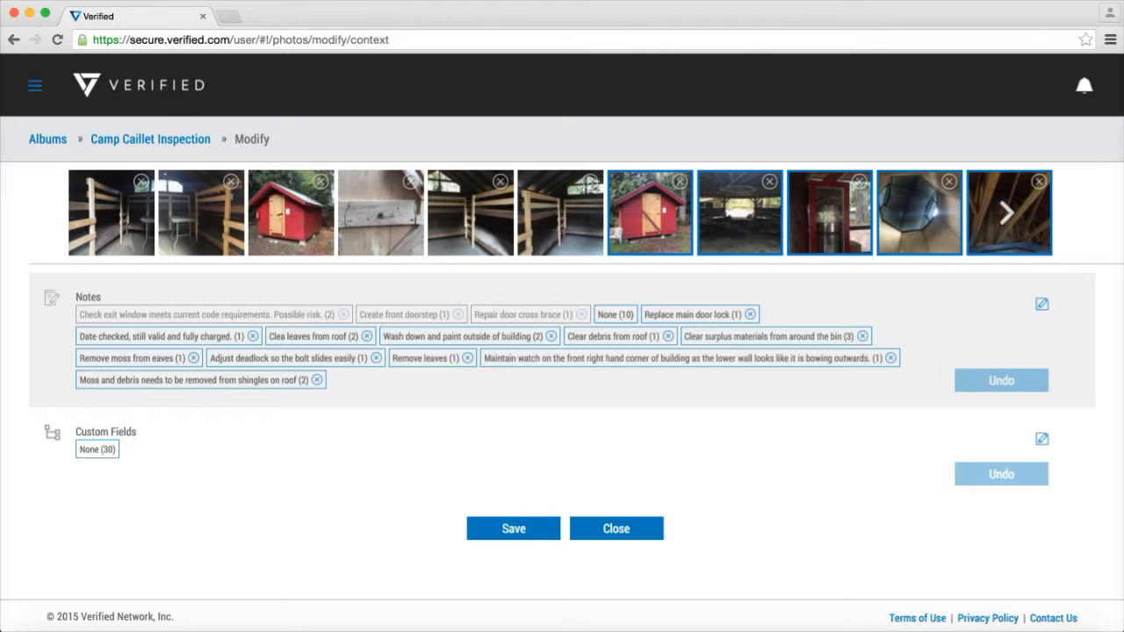
click(617, 529)
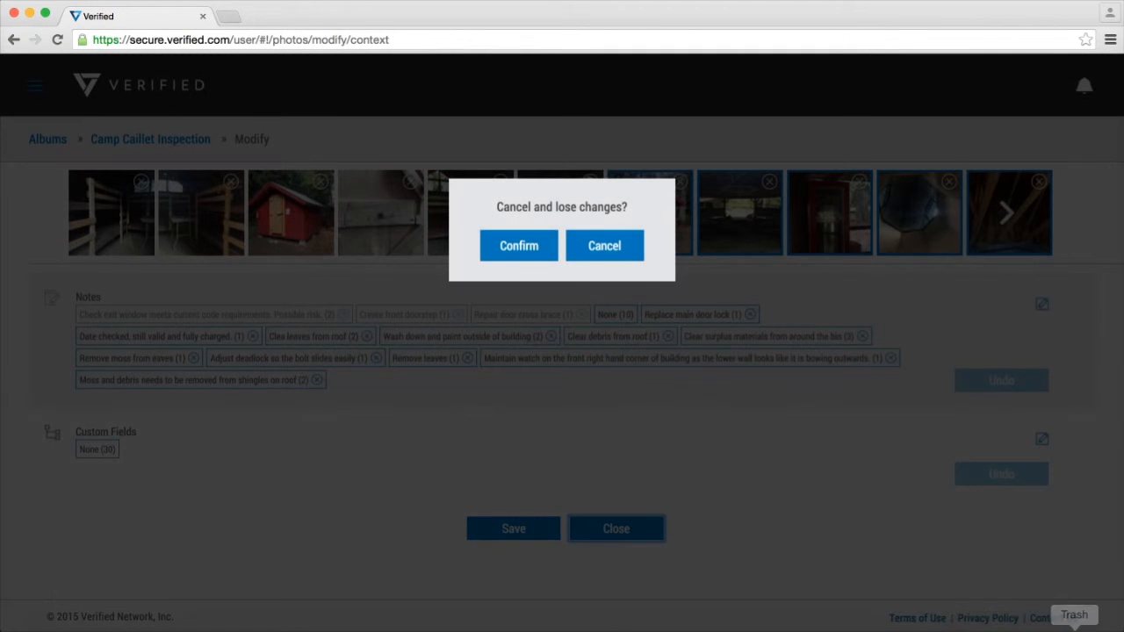
click(519, 246)
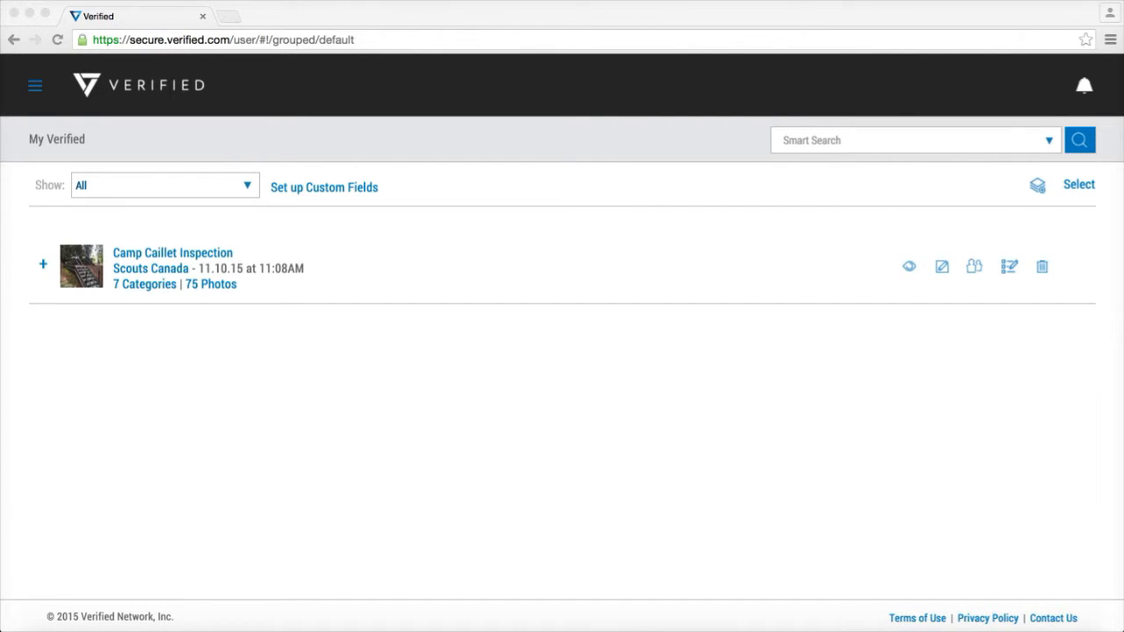
Rename the Camp Caillet Inspection album to "Hello World"
click(942, 266)
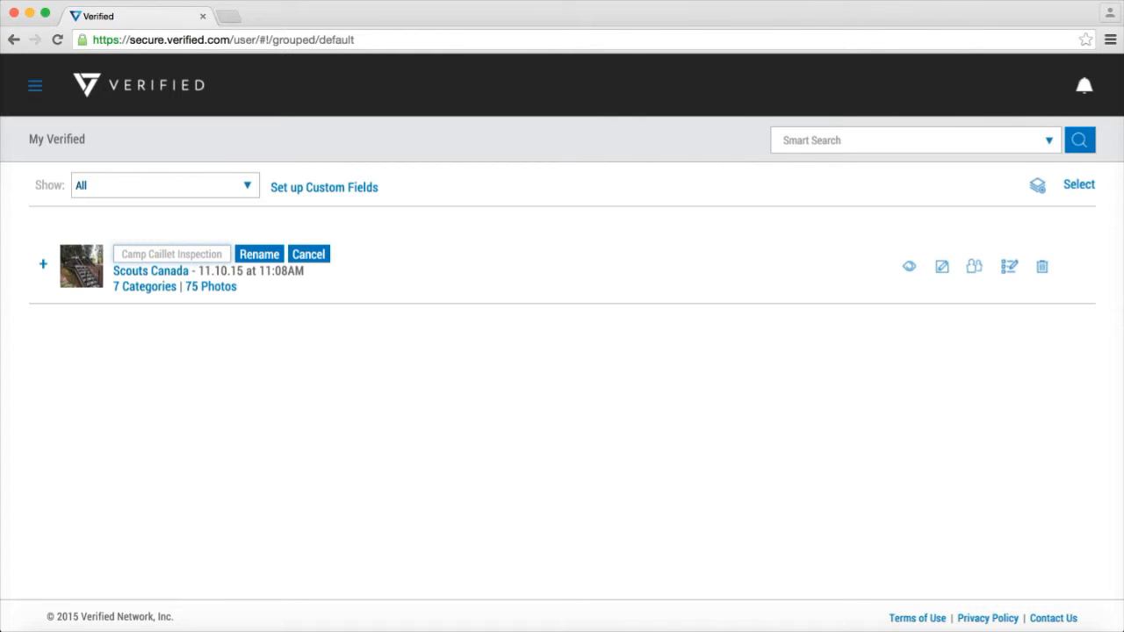
drag(223, 254, 119, 254)
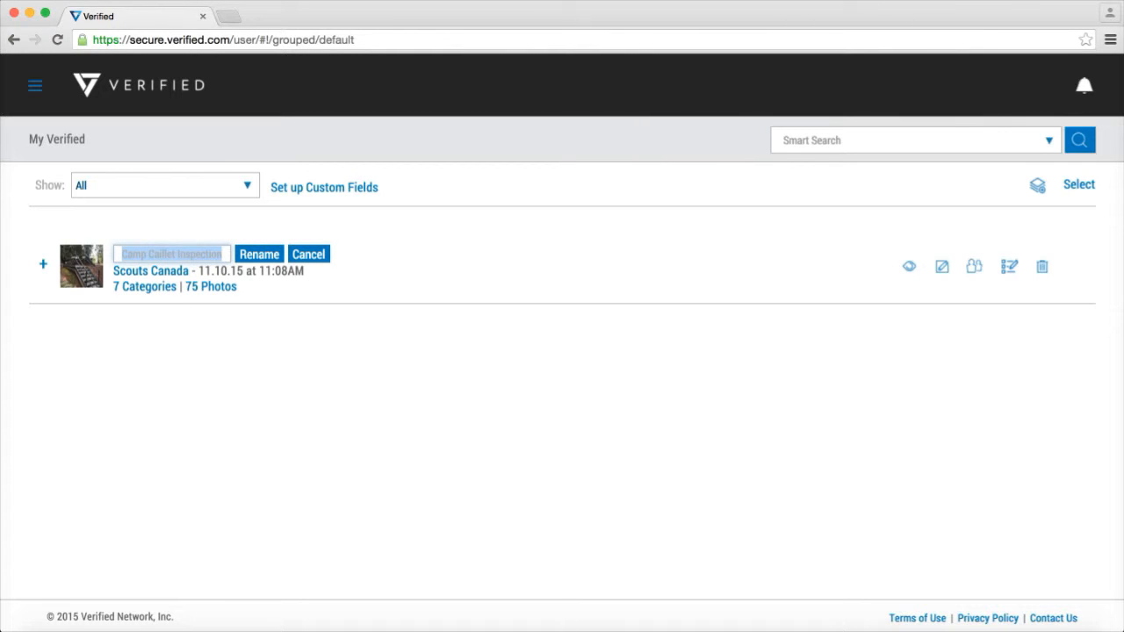
text(Hello Wor)
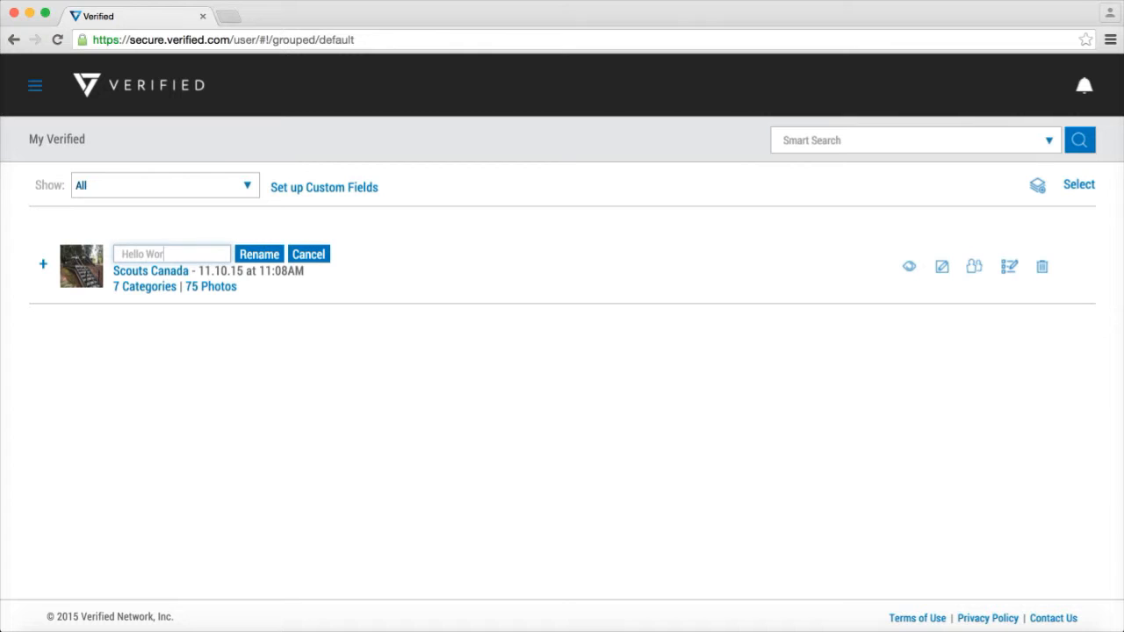
text(ld)
key(Tab)
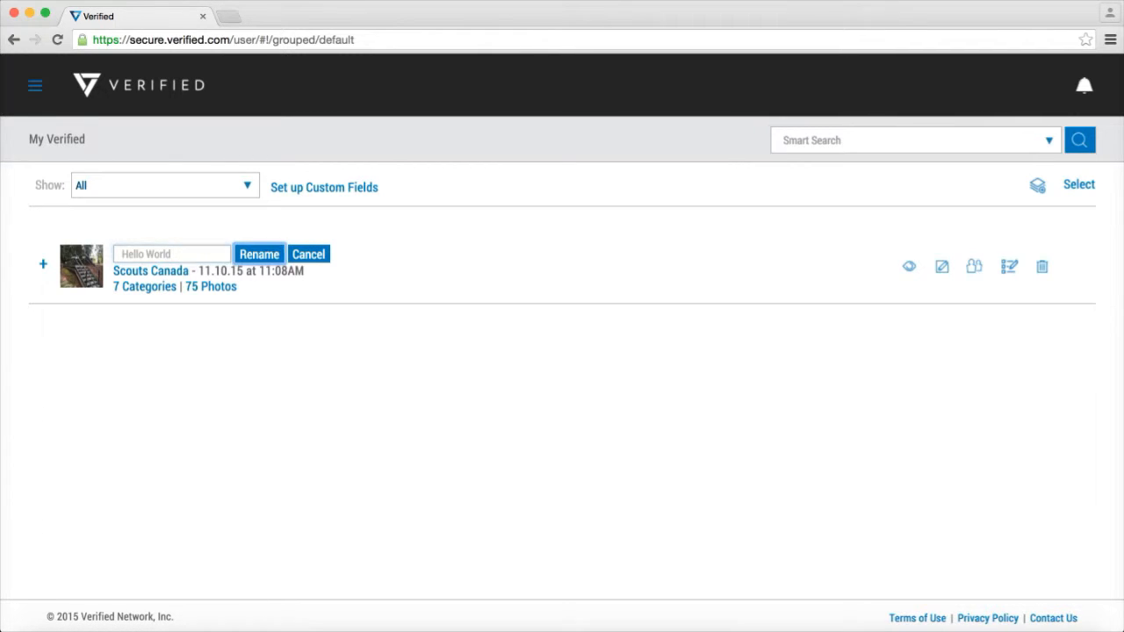
key(Return)
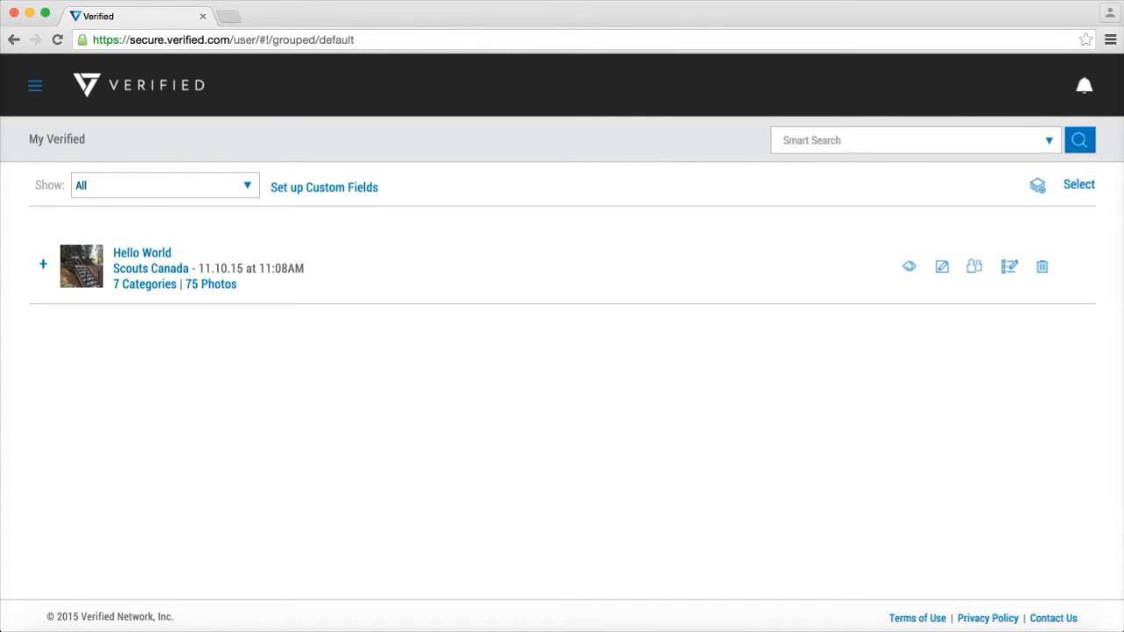
Rename the Hello World album to "Camp Caillet Inspection"
click(142, 253)
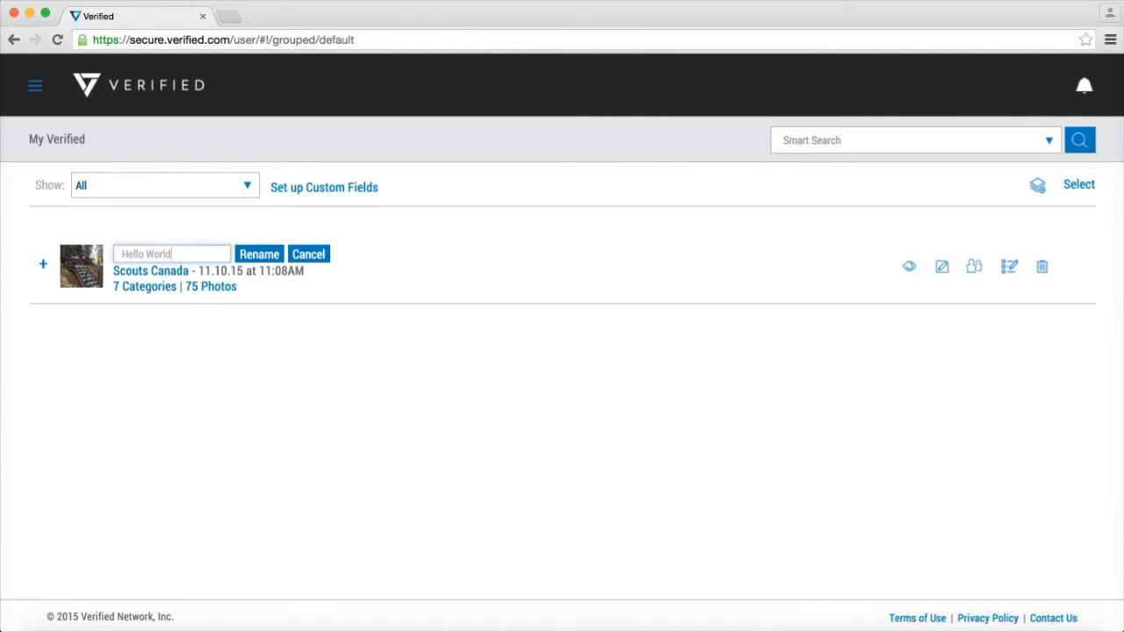
key(super+a)
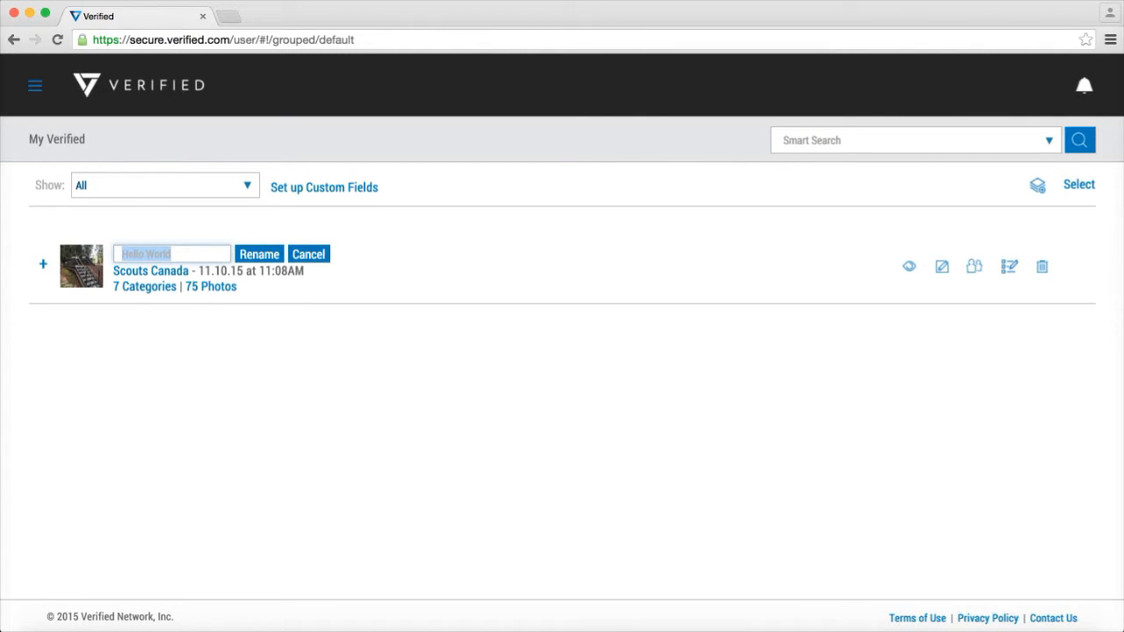
text(Camp Caillet)
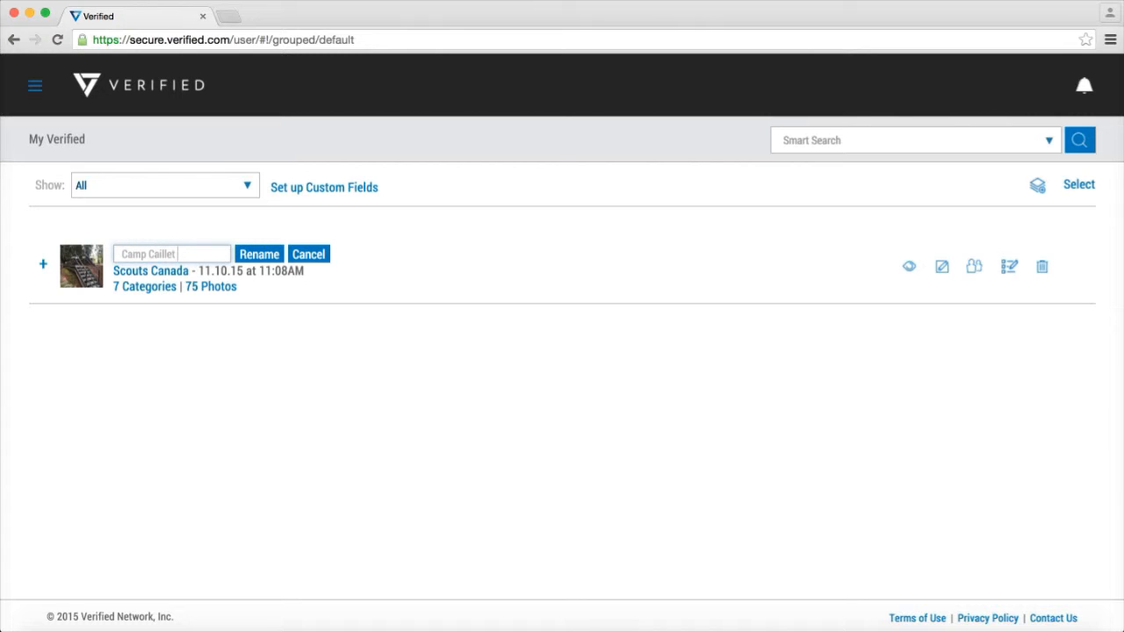
text( Inspection)
key(Return)
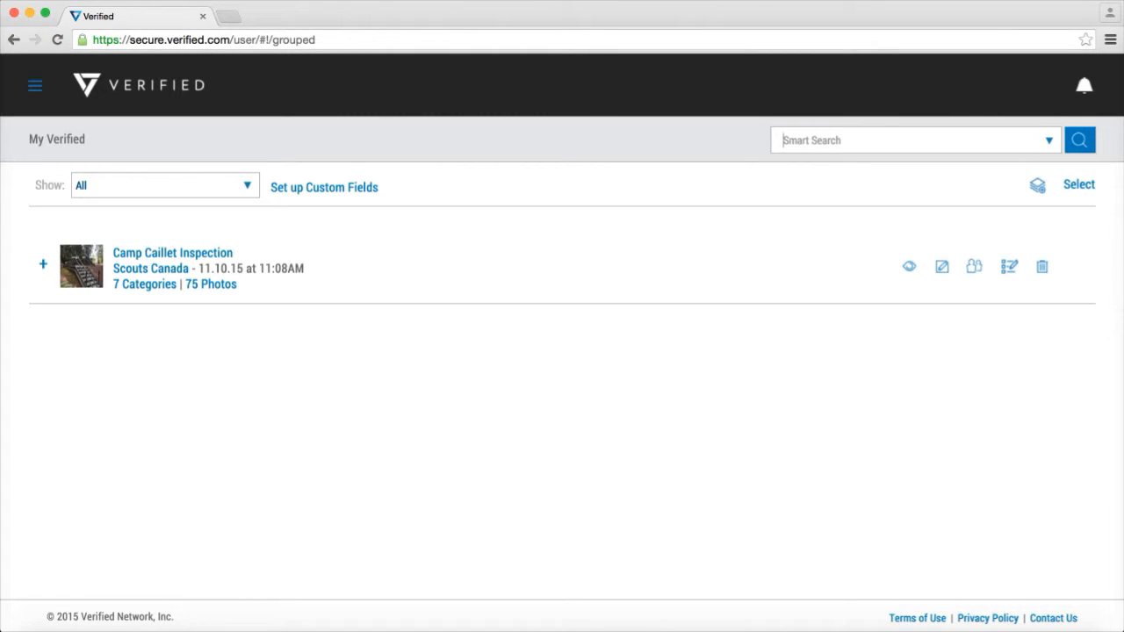
Search for "Building", then repeat the search with the Album, Category and Tags context fields included
text(Building)
key(Return)
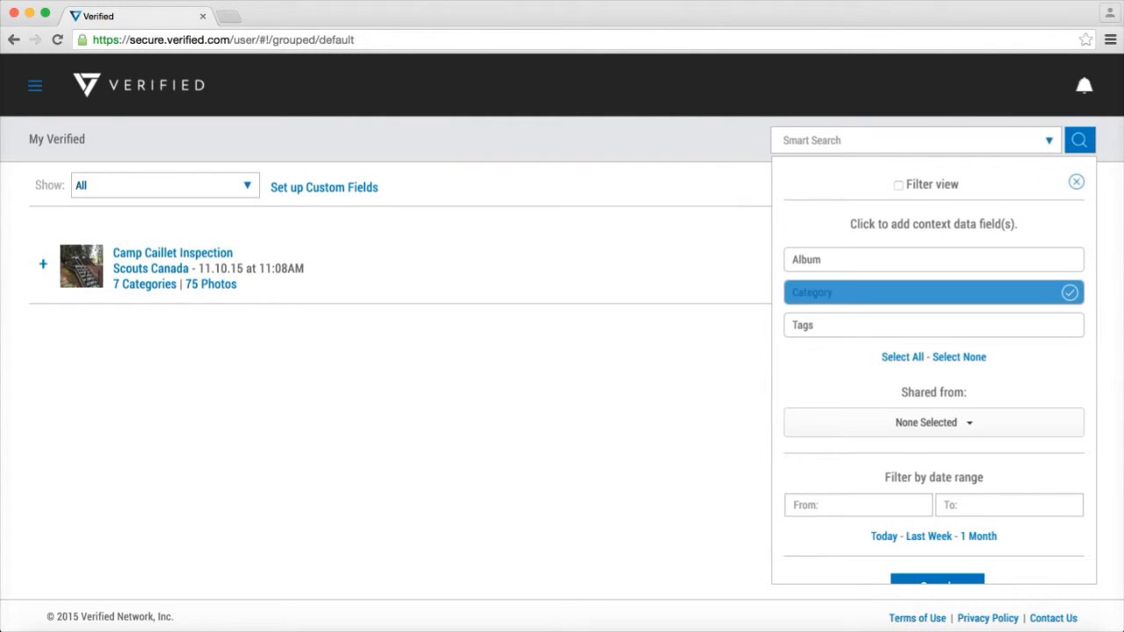
click(933, 326)
click(934, 260)
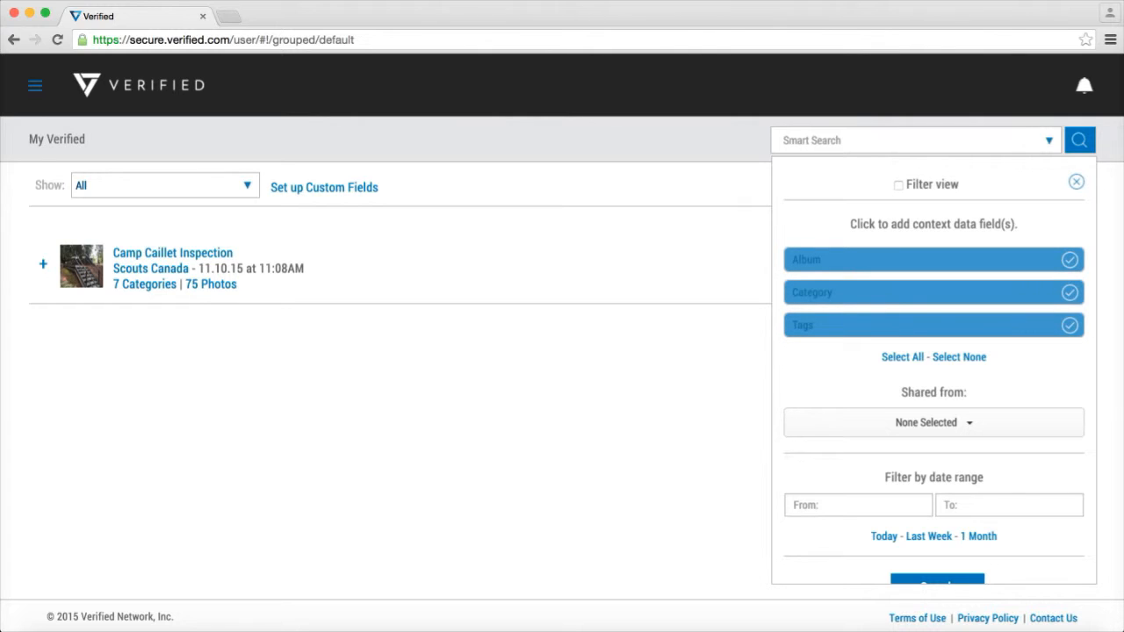
text(Buil)
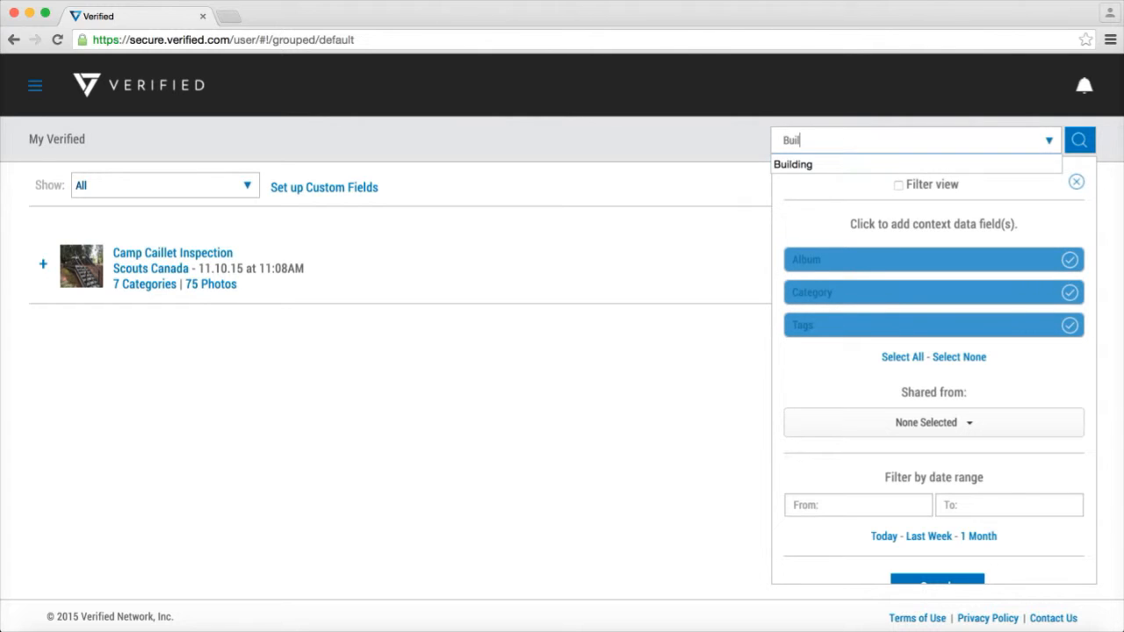
text(ding)
scroll(933, 369, down, 2)
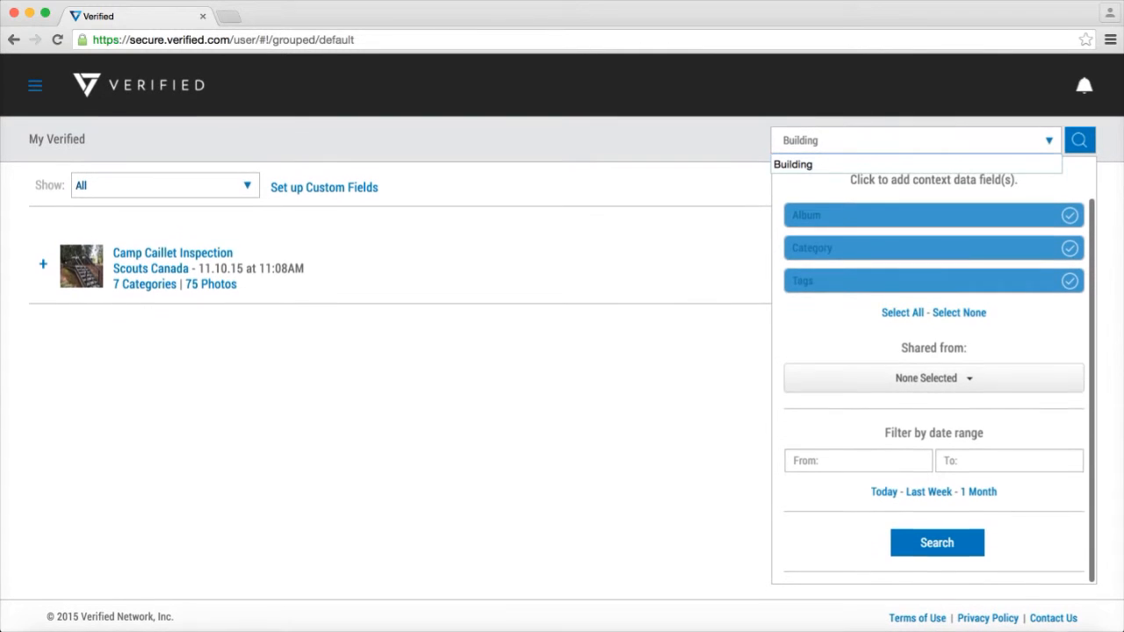
key(Return)
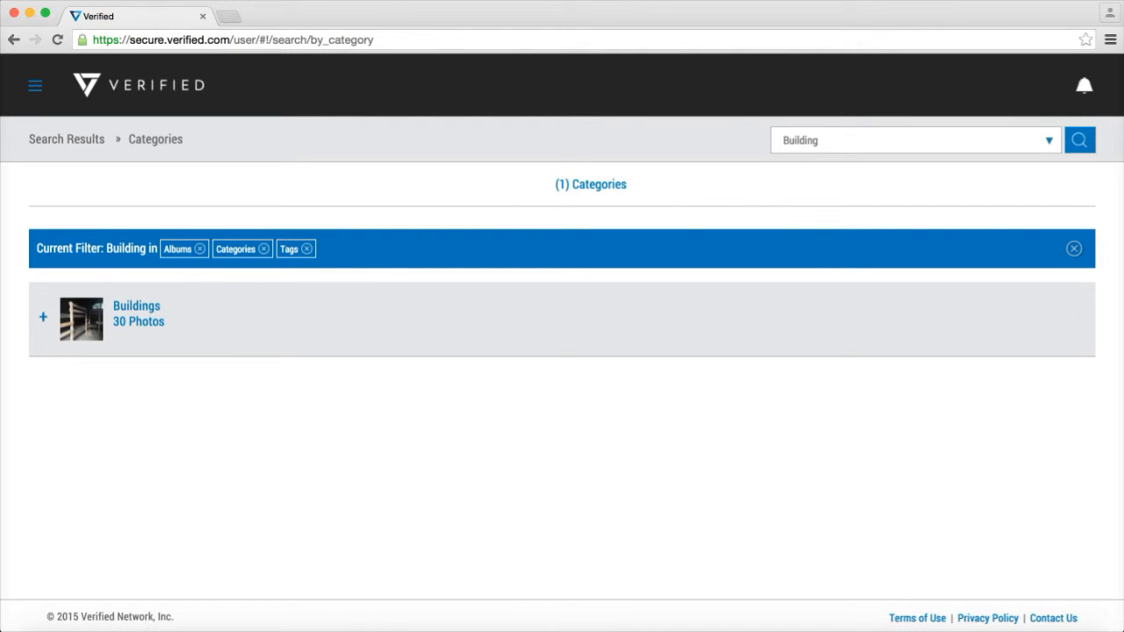
Expand the Buildings search result, browse to its further photos and view the photo of the green-roofed shelter in full
click(43, 317)
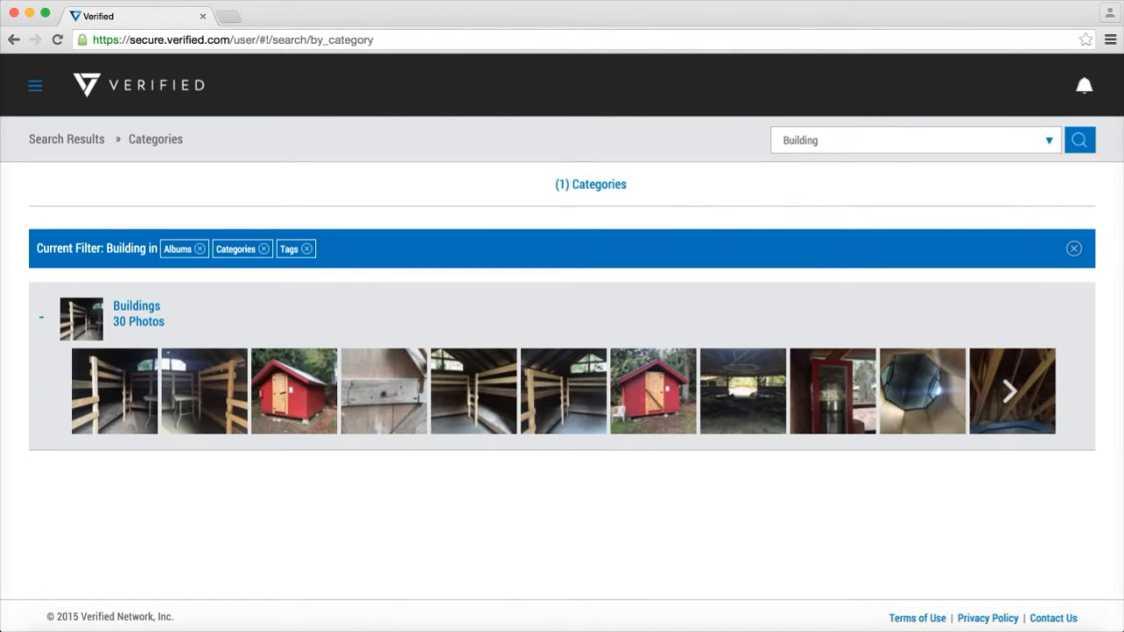
click(1010, 391)
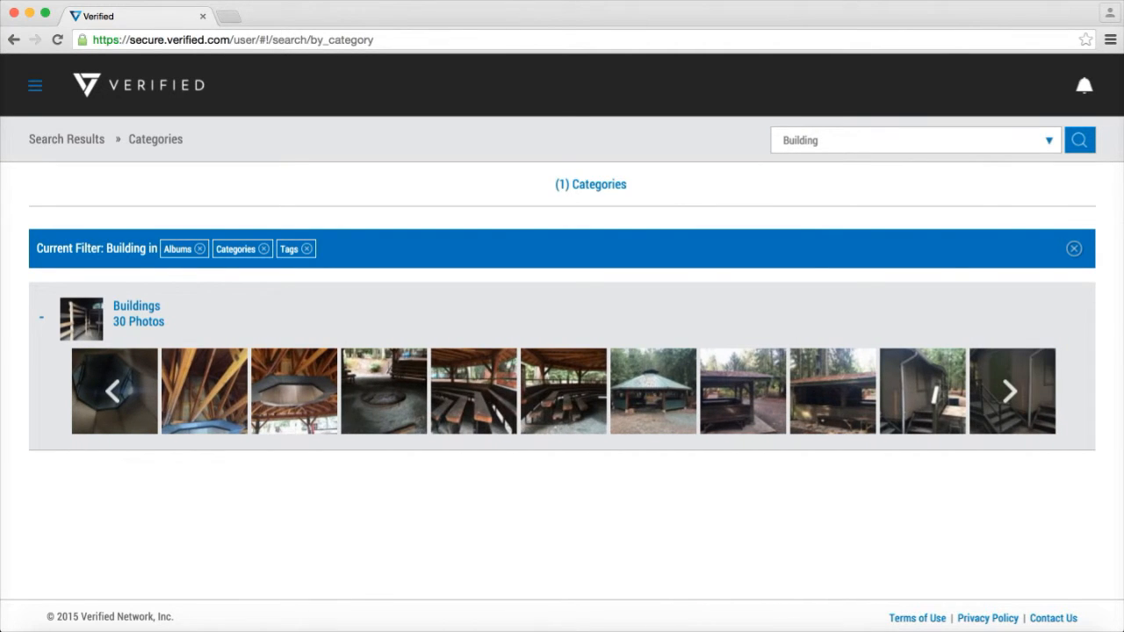
click(654, 391)
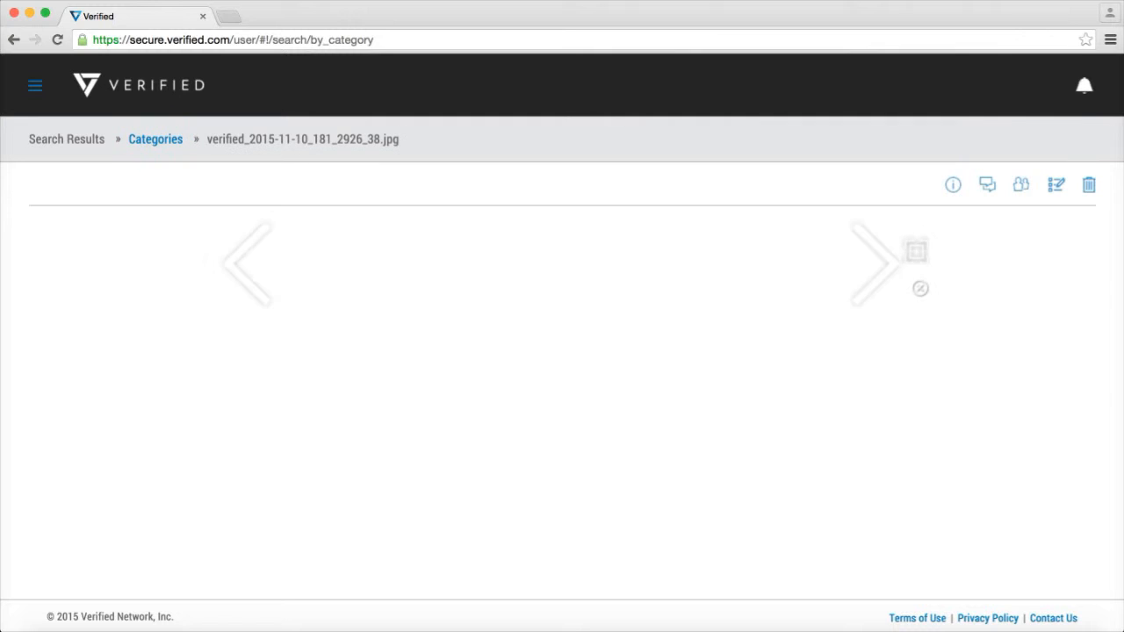
scroll(562, 382, down, 2)
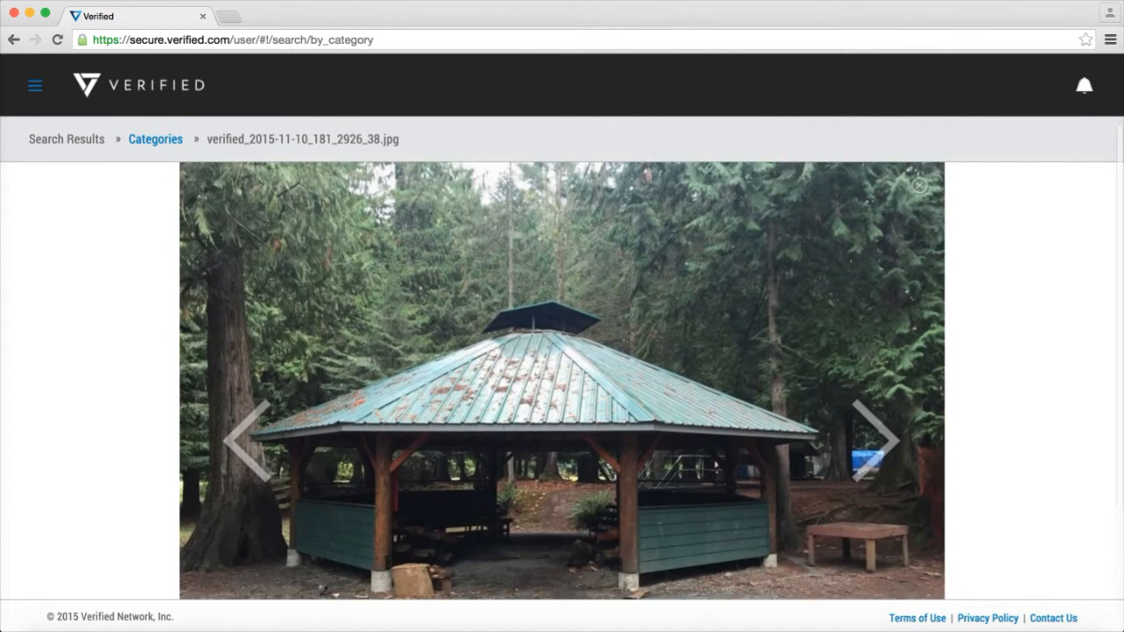
scroll(562, 381, up, 2)
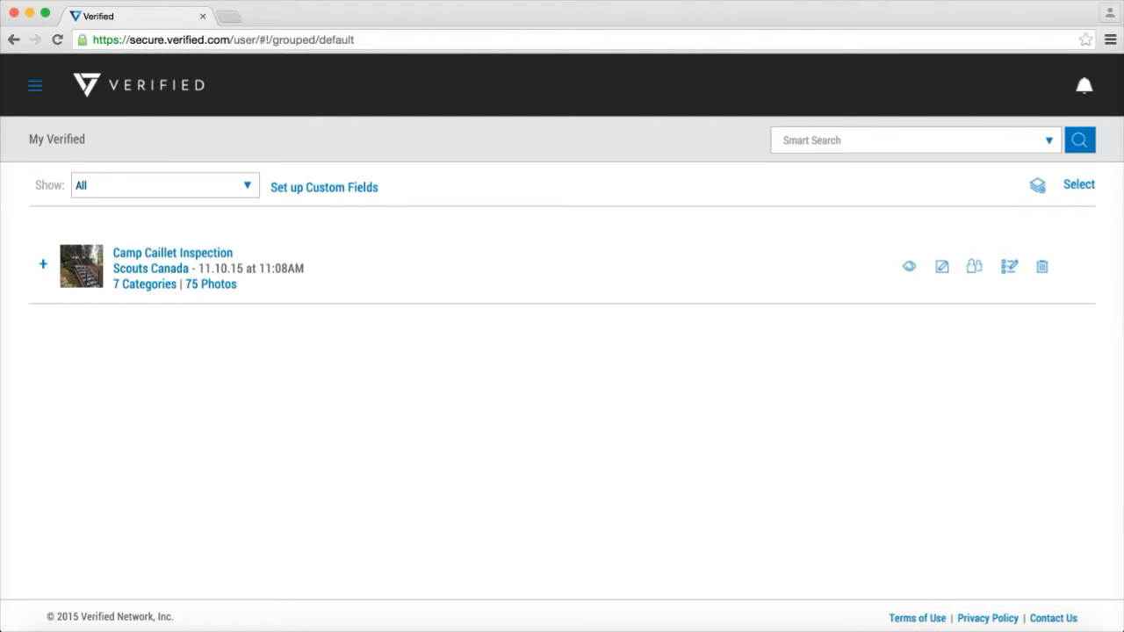
Start a new custom field named "Condition" with the description "Condition of the building"
click(324, 187)
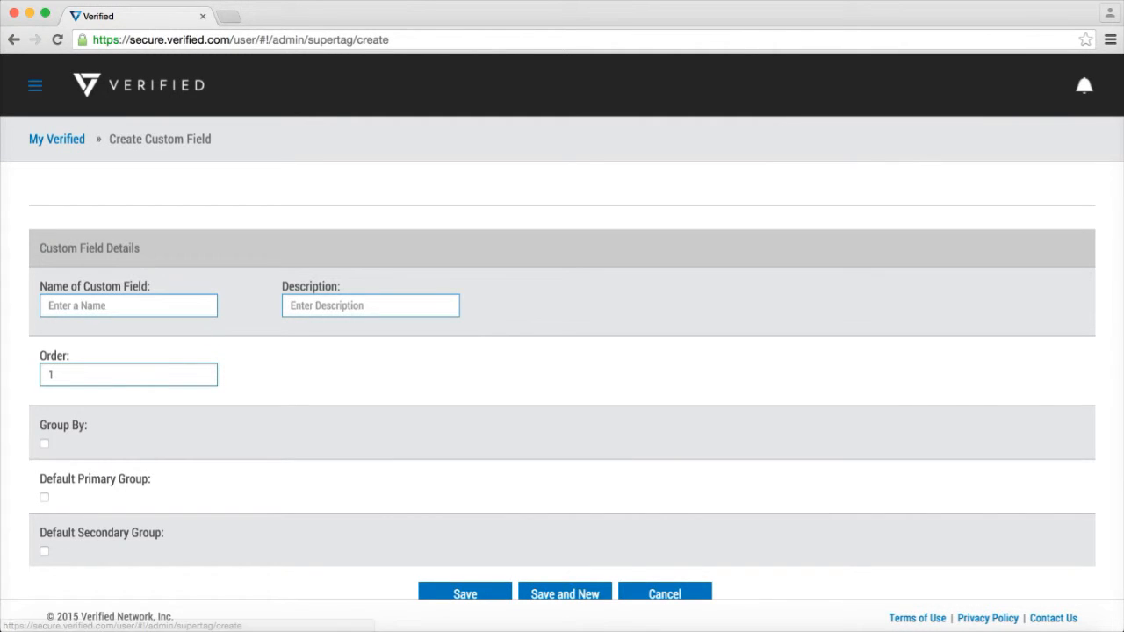
click(128, 306)
text(Condition)
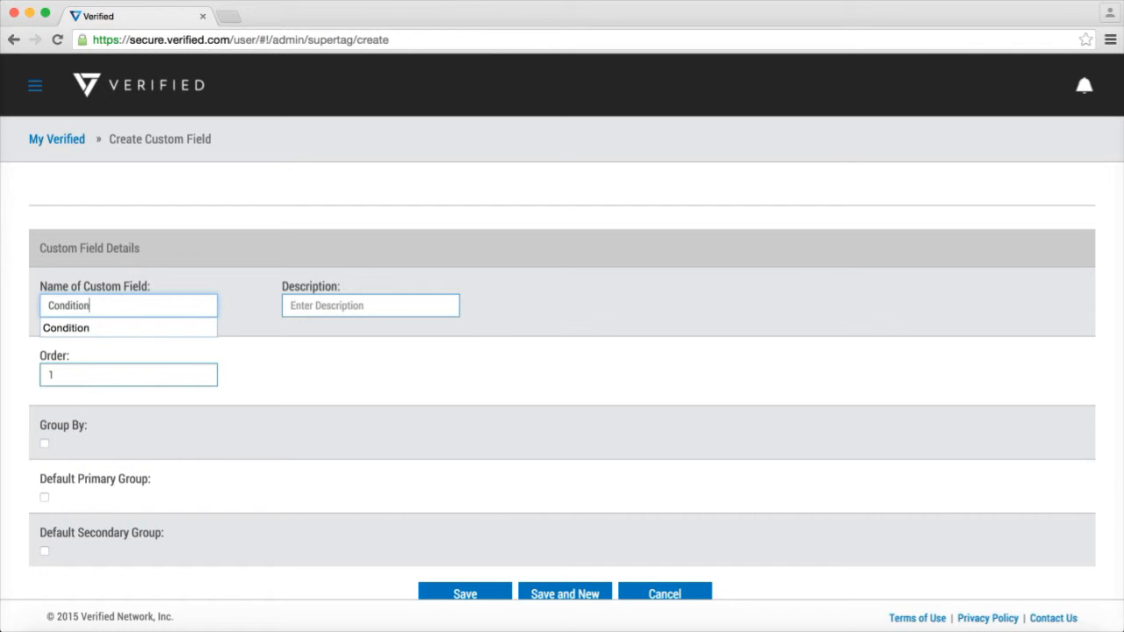
key(Tab)
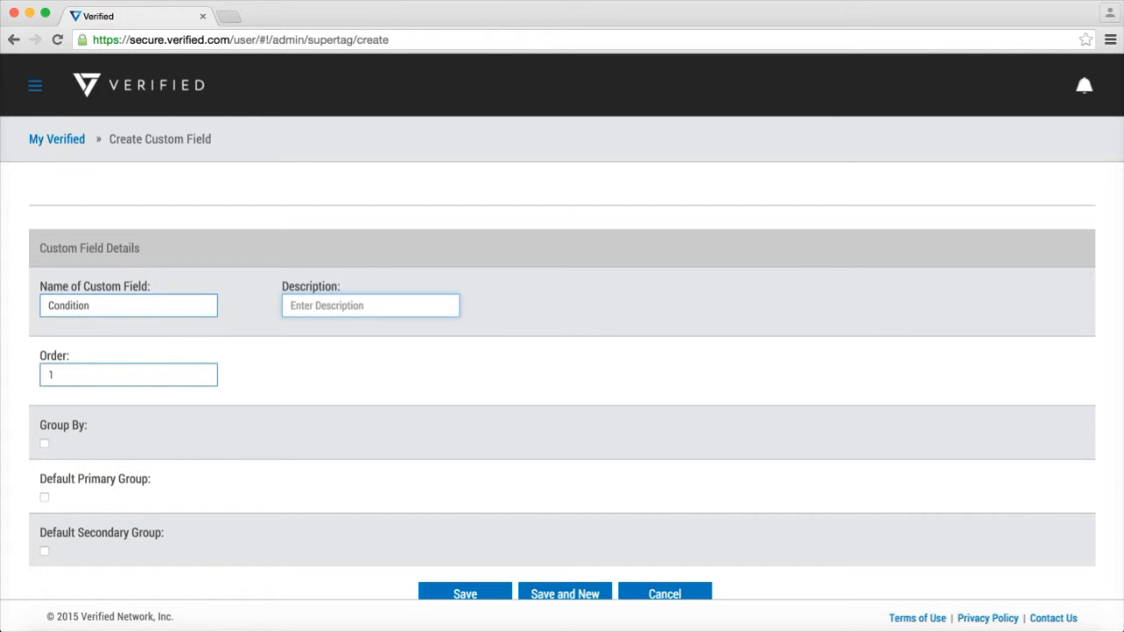
text(Condition of )
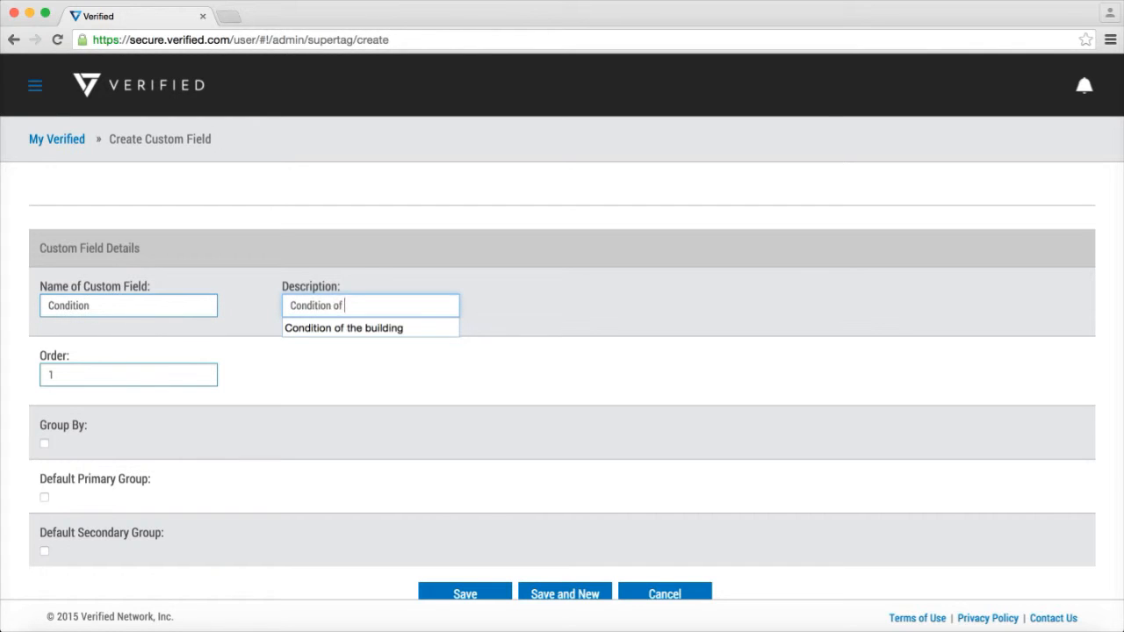
text(the building)
key(Tab)
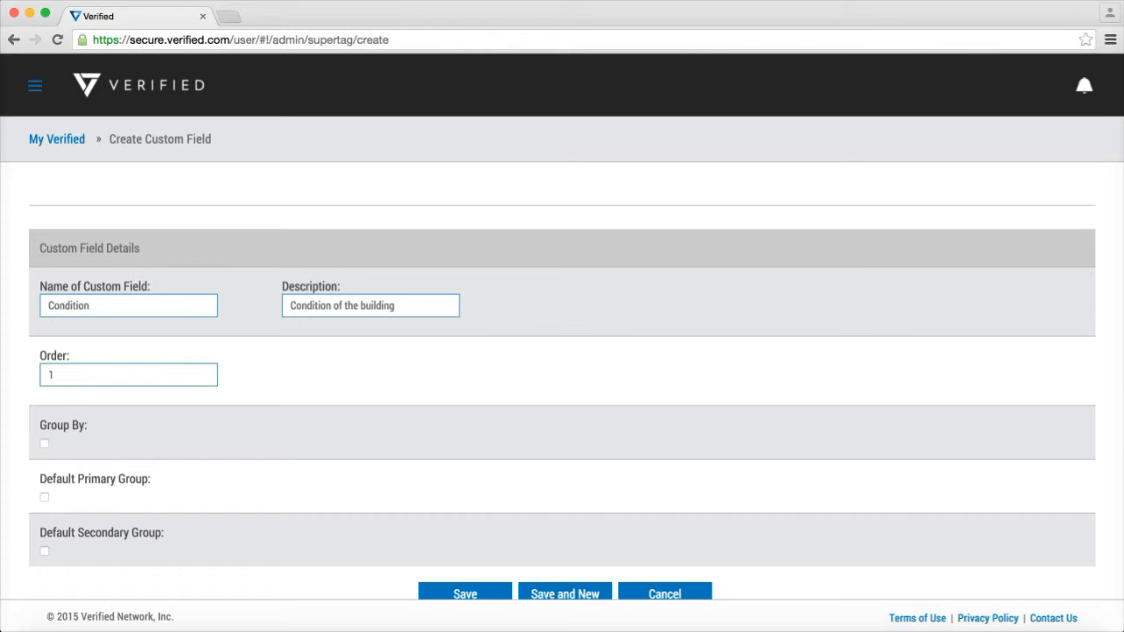
Enable Group By and Default Primary Group for the Condition field and save it
click(44, 443)
click(44, 497)
click(465, 594)
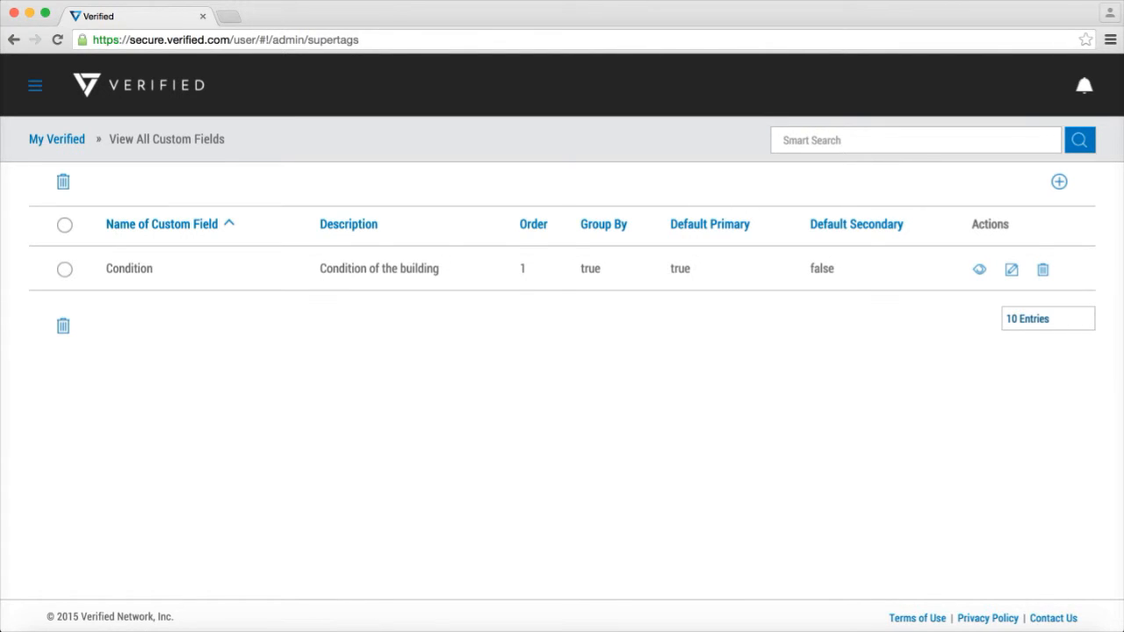
Return to My Verified and open the Scout Cabin 1 photos under Buildings in the Camp Caillet Inspection album
click(57, 138)
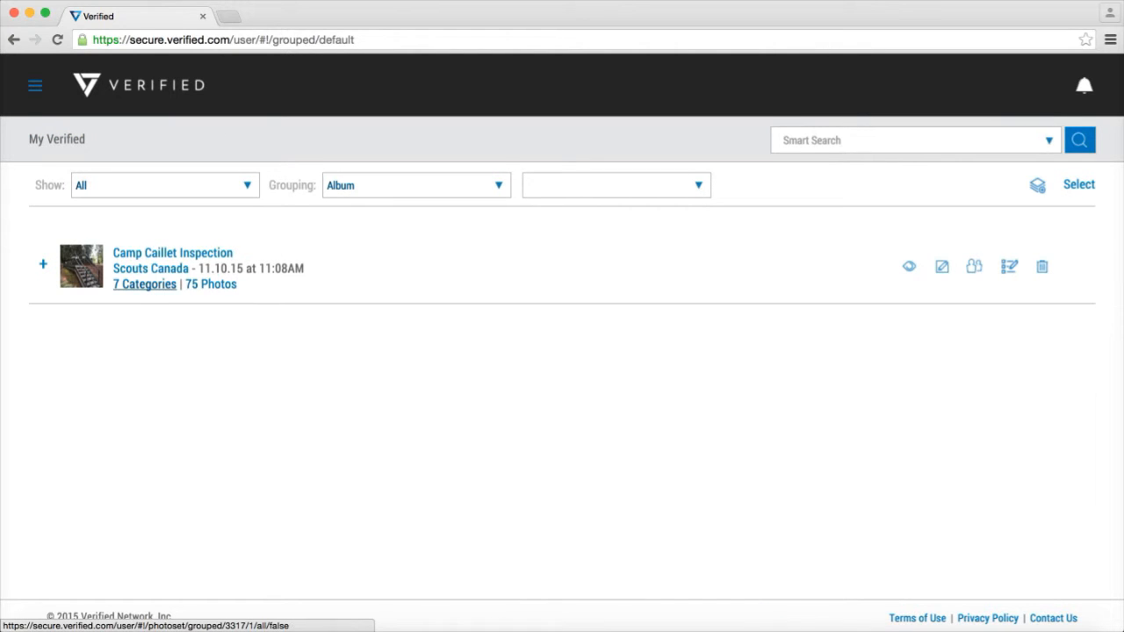
click(144, 284)
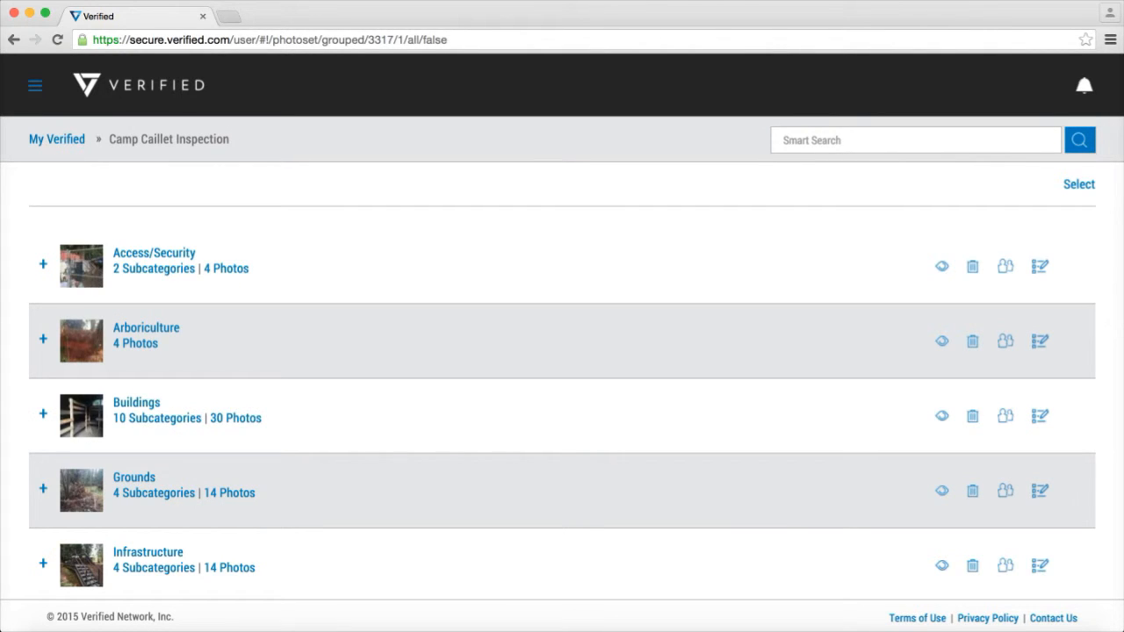
scroll(157, 370, down, 2)
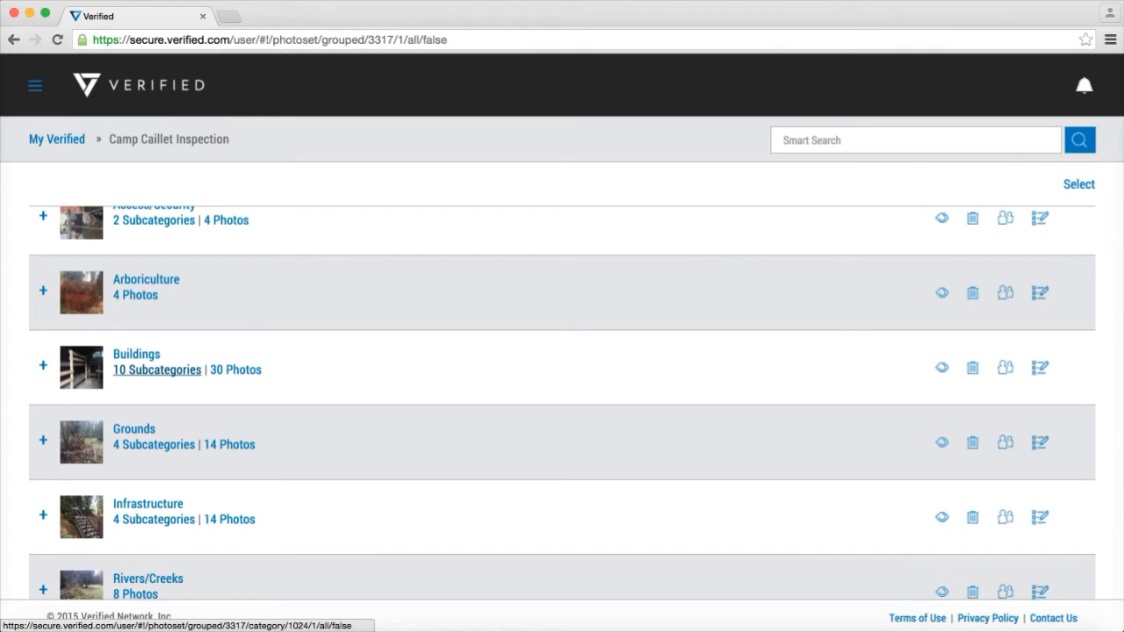
click(157, 370)
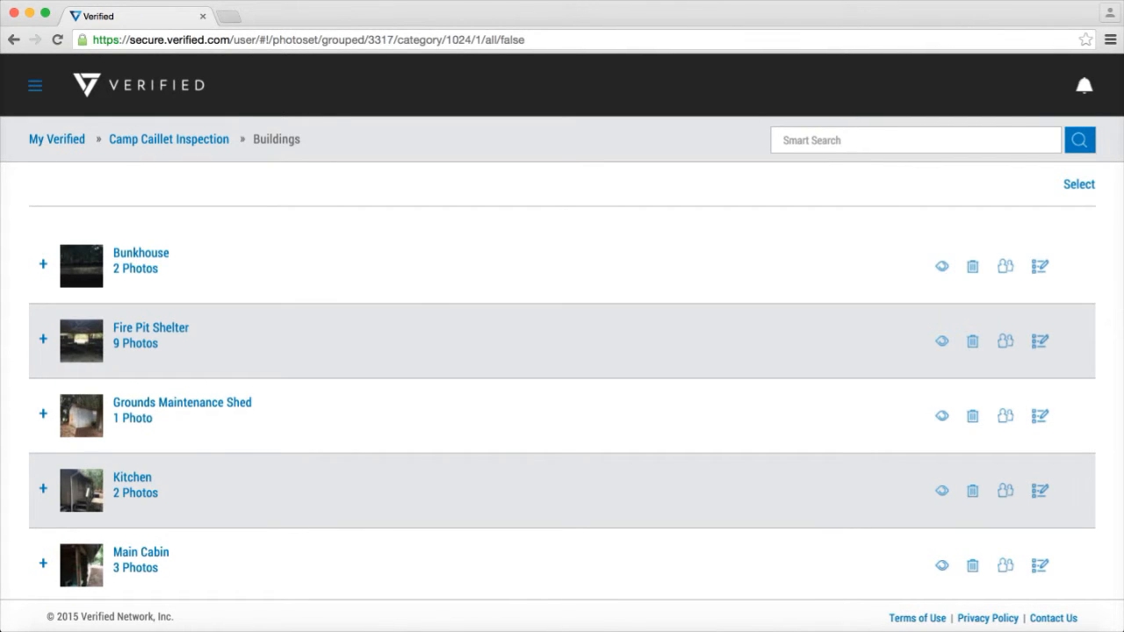
scroll(176, 404, down, 5)
scroll(562, 404, up, 5)
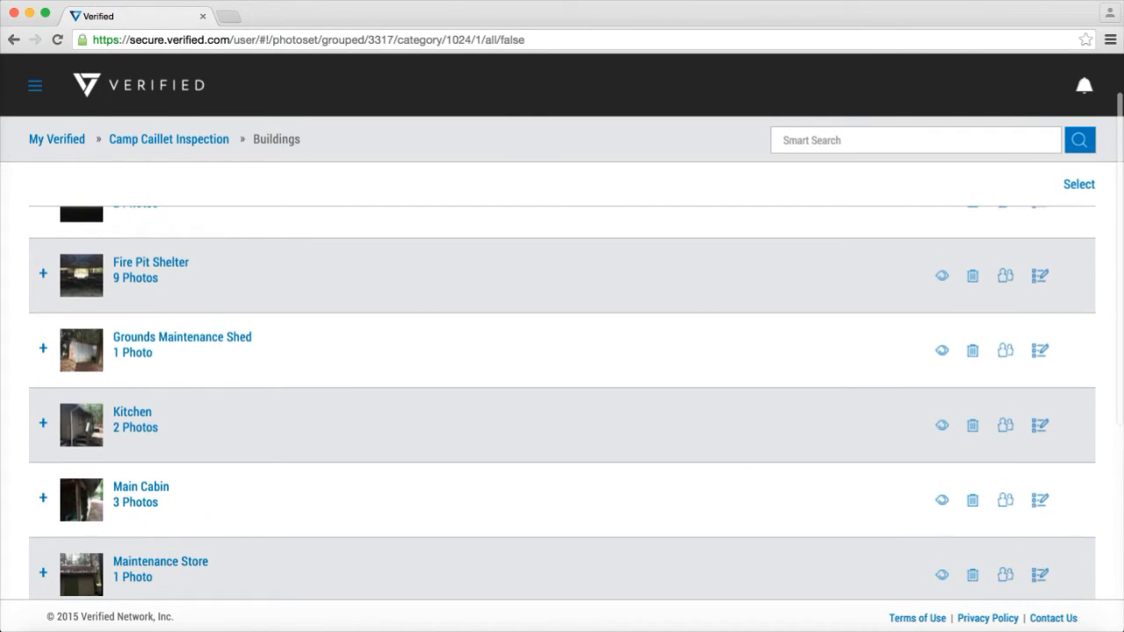
scroll(562, 404, down, 6)
scroll(562, 404, down, 8)
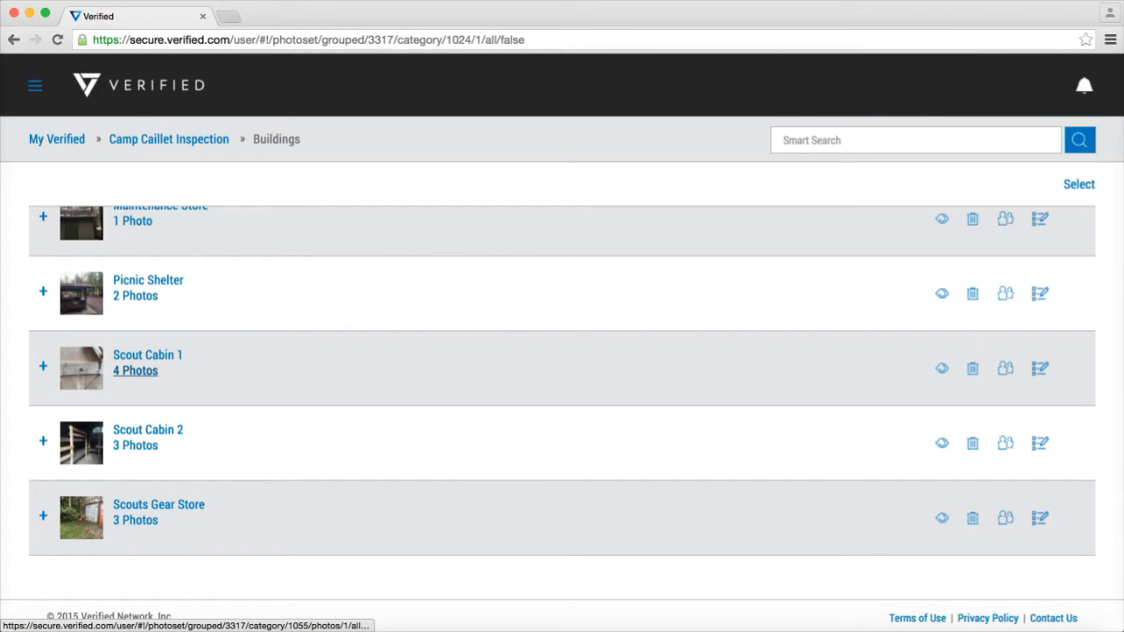
click(135, 370)
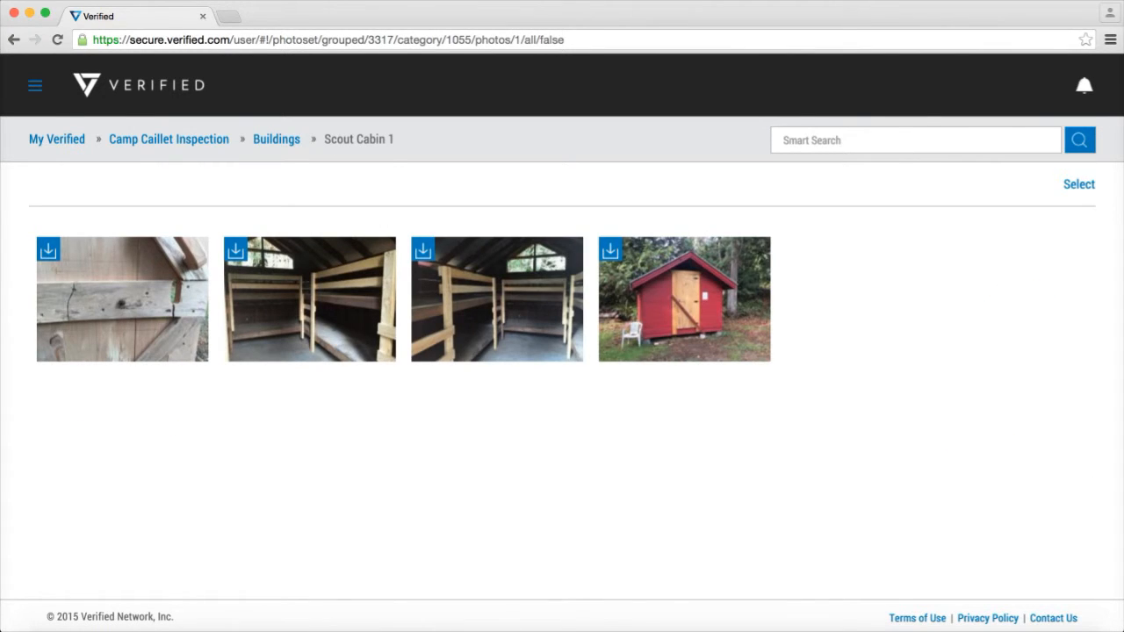
Select all four Scout Cabin 1 photos and open them for modification
click(685, 299)
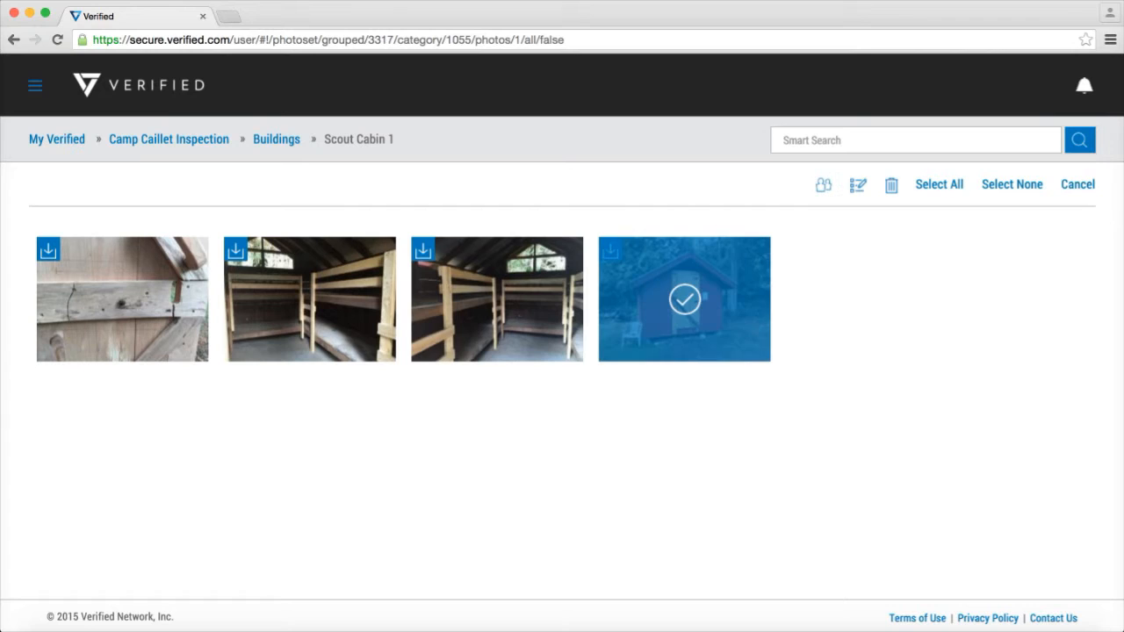
click(498, 299)
click(310, 300)
click(123, 300)
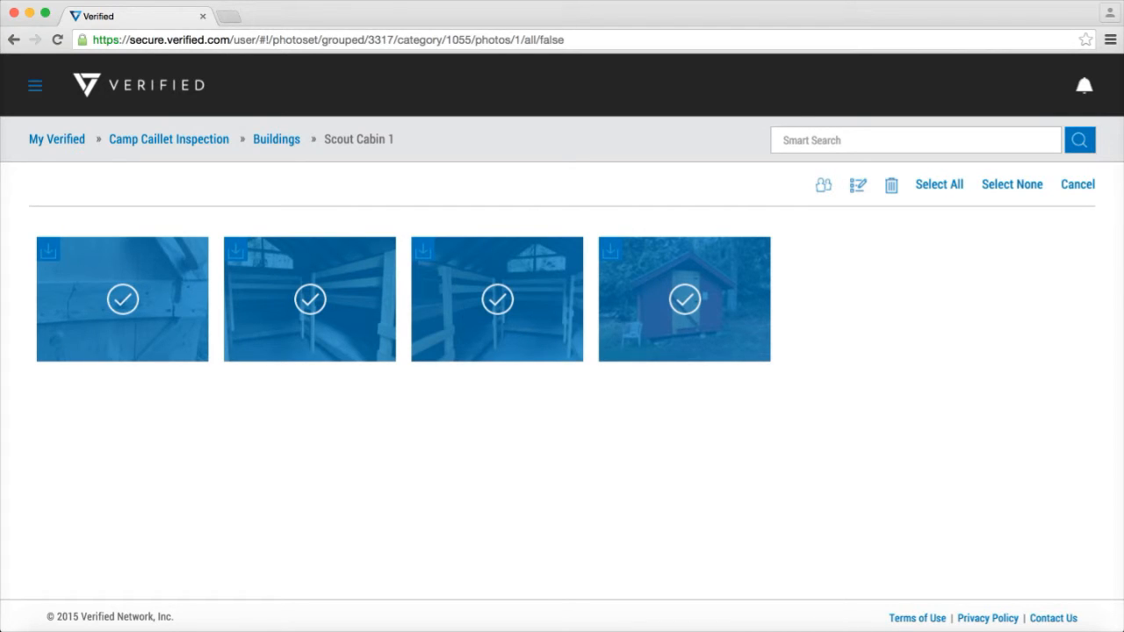
click(859, 185)
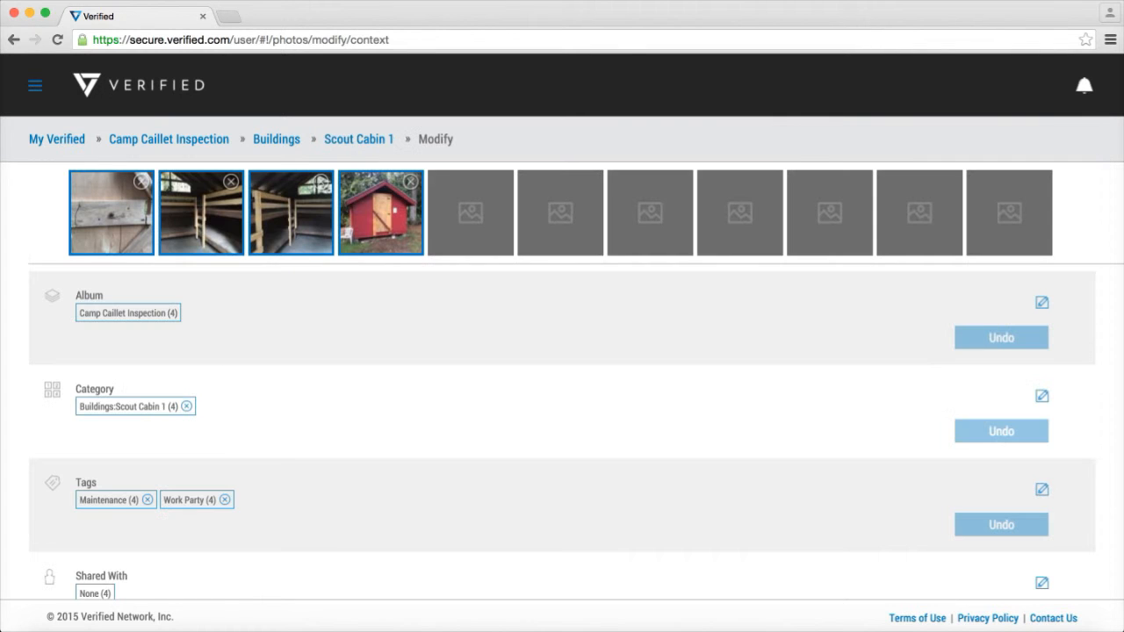
Set the Condition custom field of the selected photos to "Poor" and save the change
scroll(562, 430, down, 5)
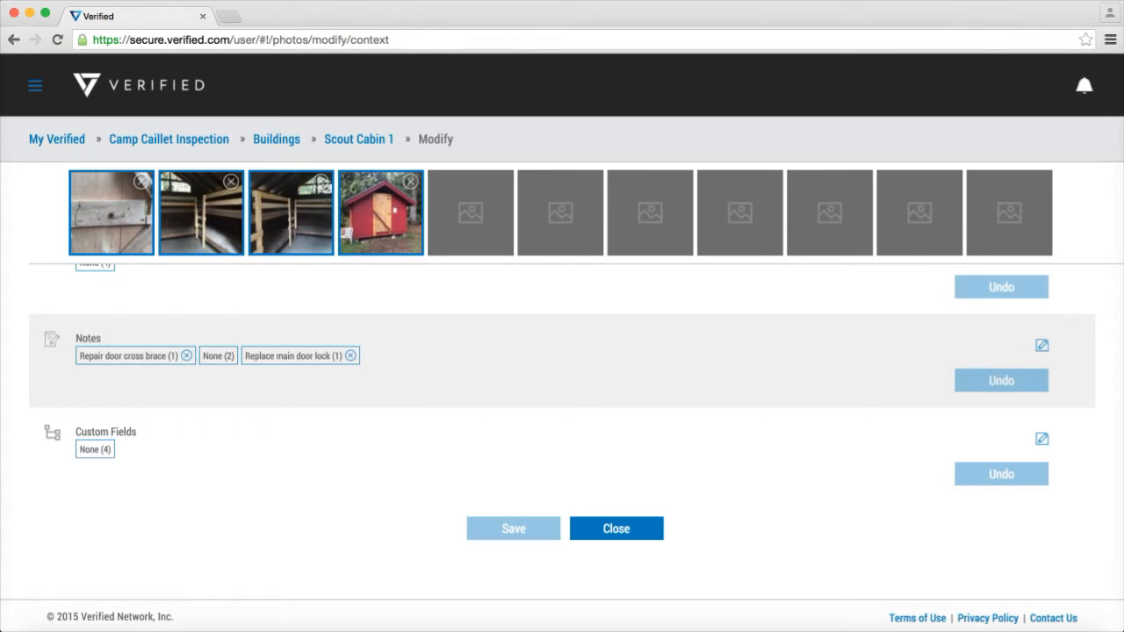
click(1042, 439)
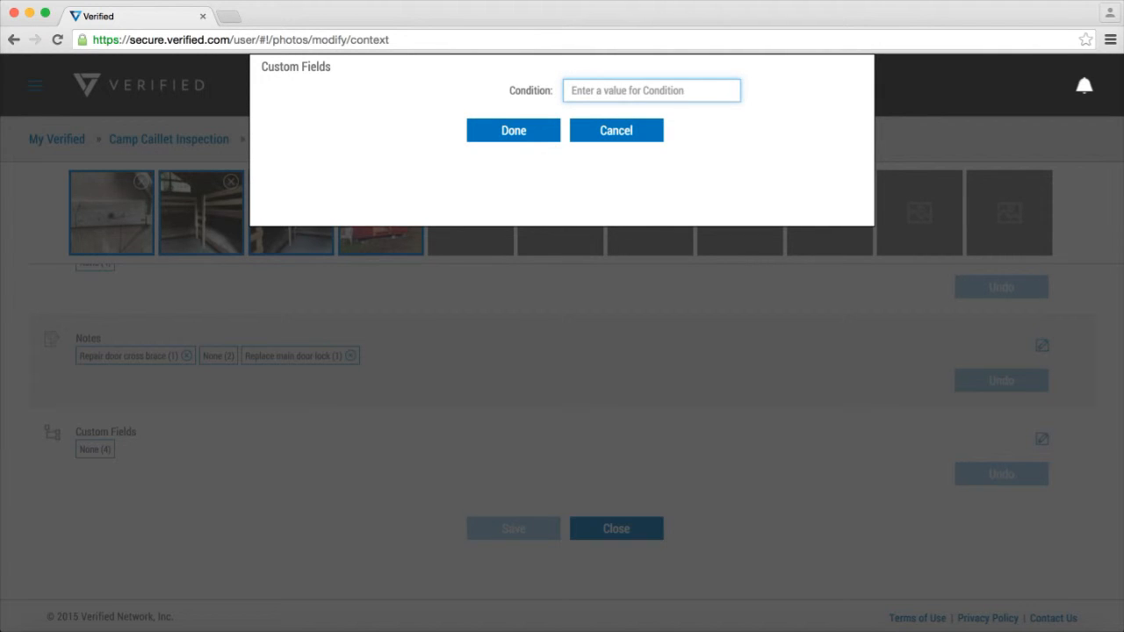
text(Poor)
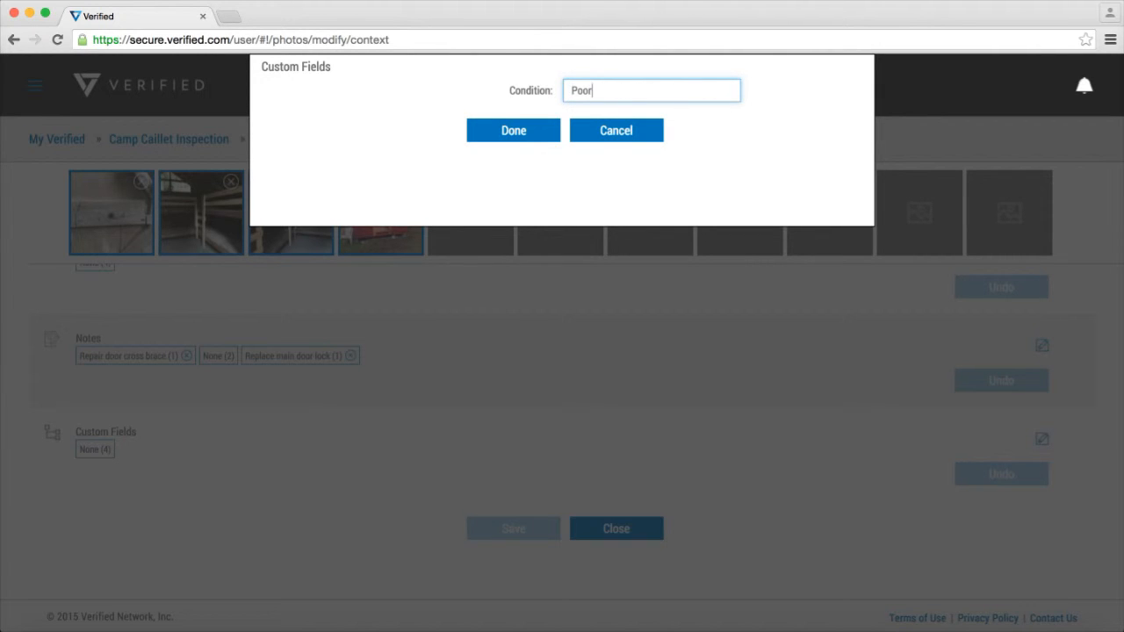
key(Tab)
key(Return)
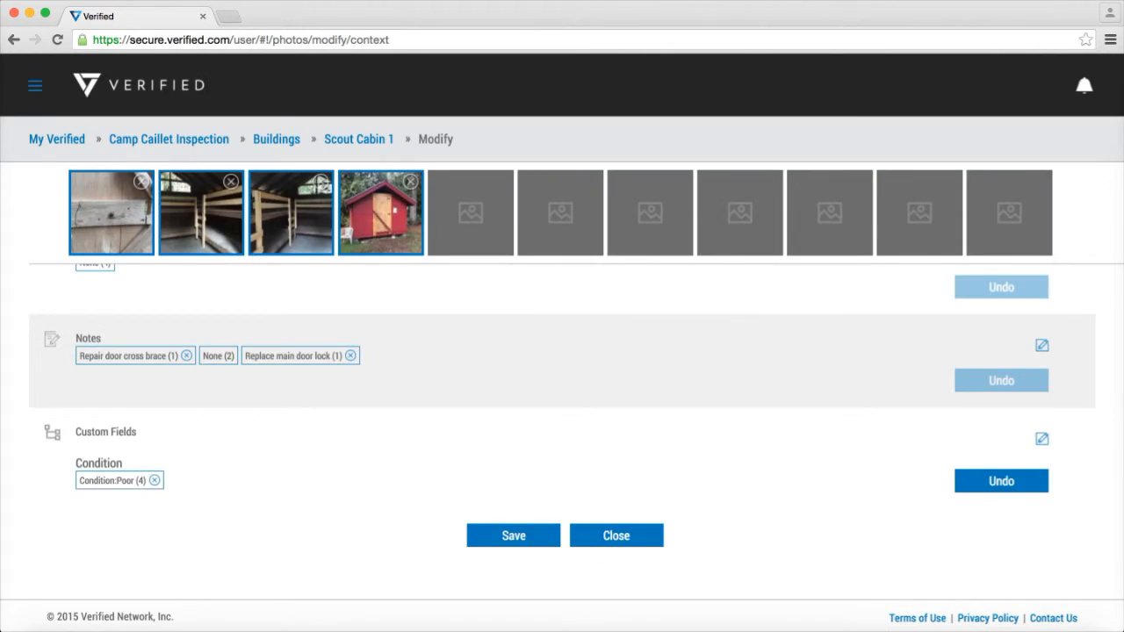
key(Tab)
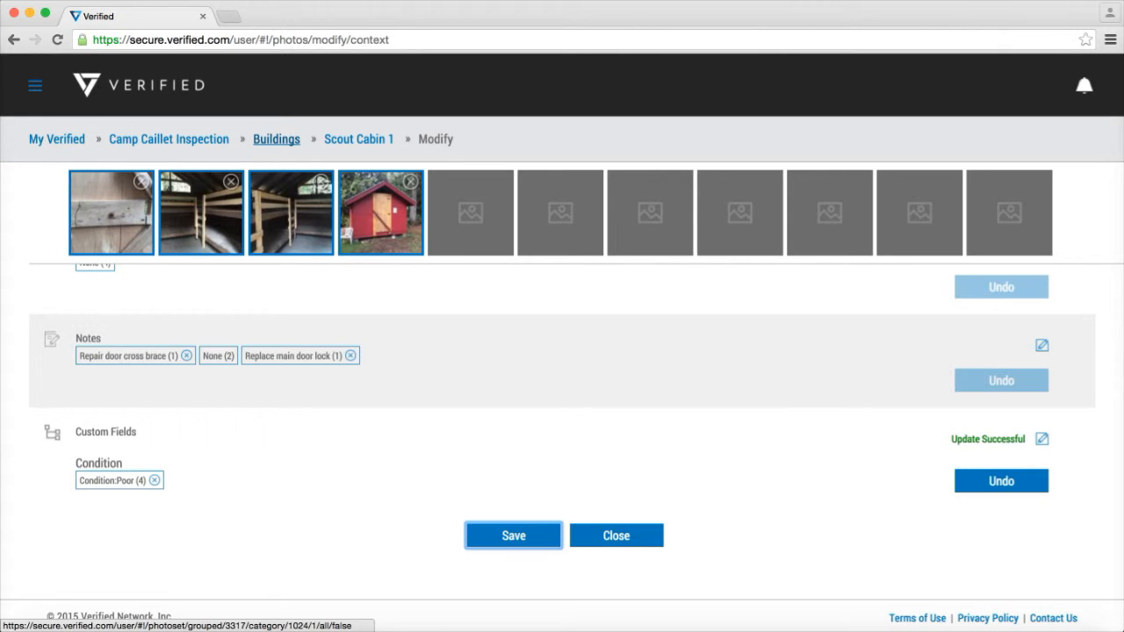
Open the Scout Cabin 2 photos under Buildings and select all three of them for modification
click(276, 139)
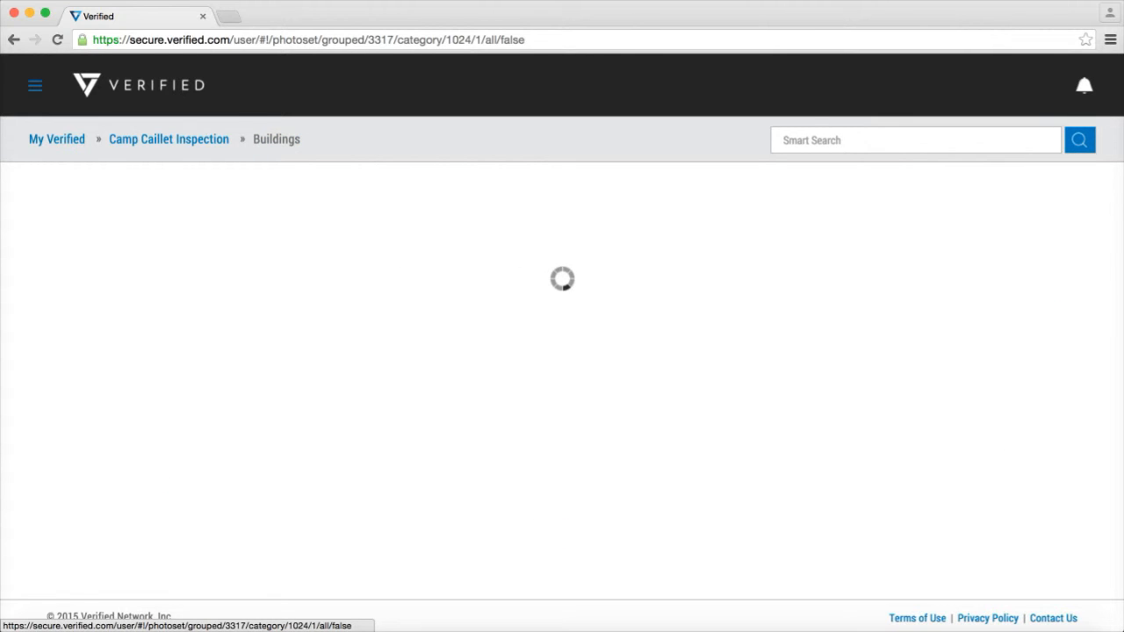
scroll(562, 395, down, 3)
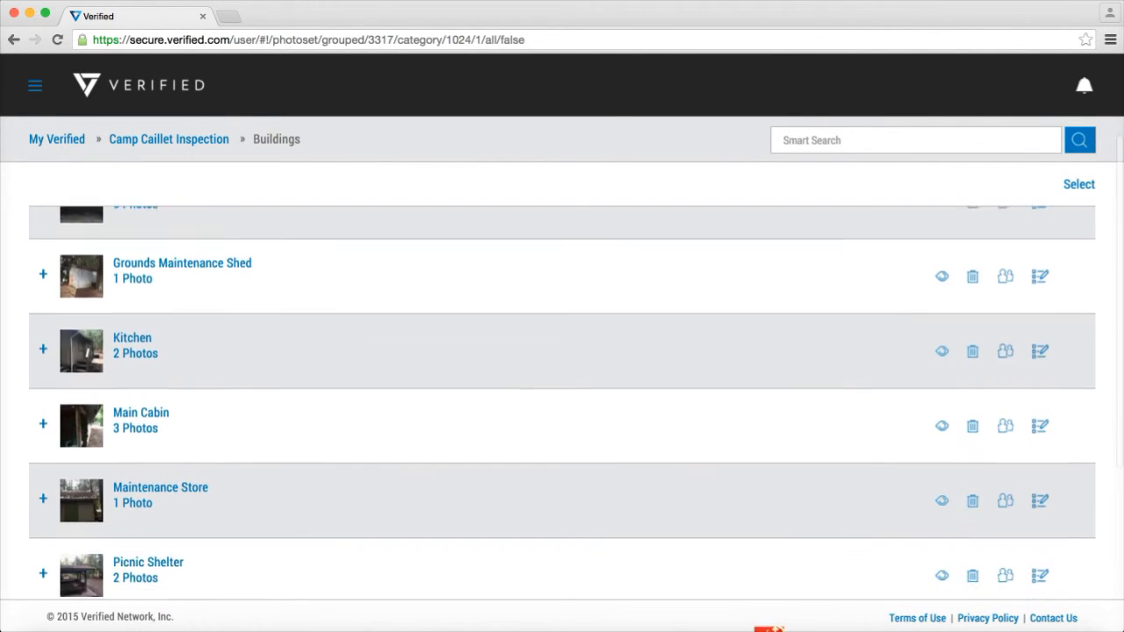
scroll(135, 522, down, 5)
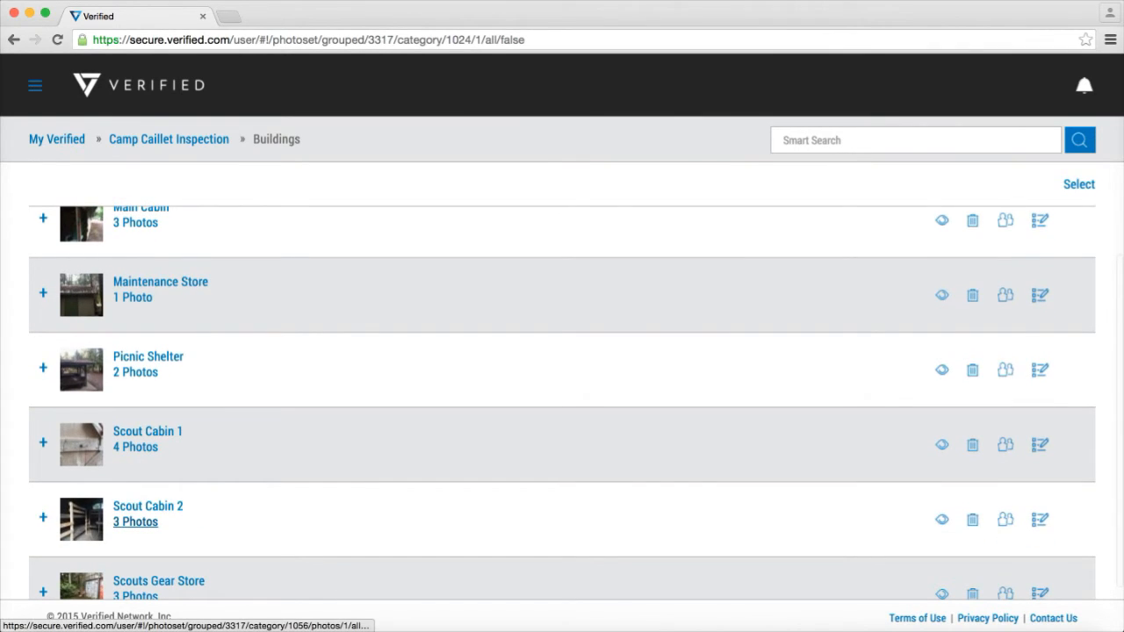
click(135, 522)
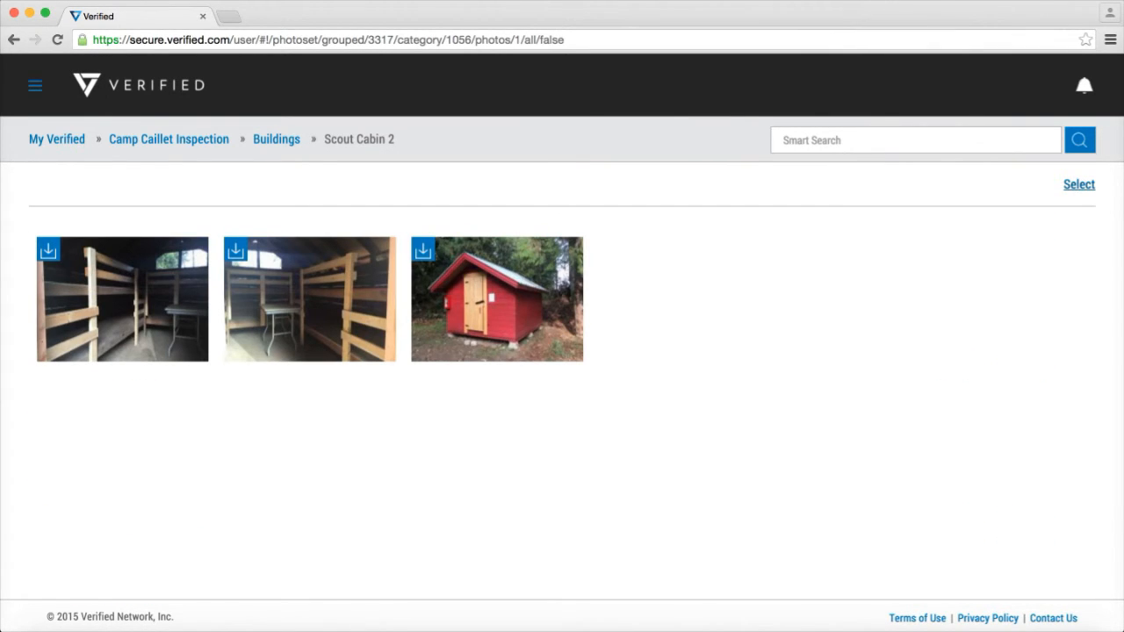
click(1079, 185)
click(497, 300)
click(310, 300)
click(123, 299)
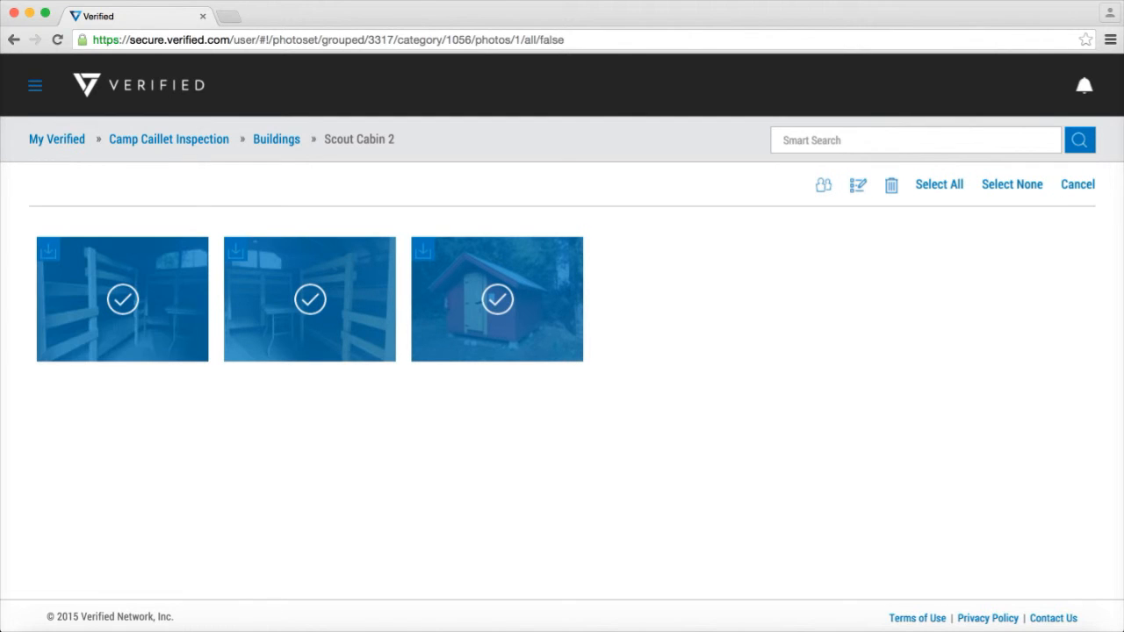
click(858, 186)
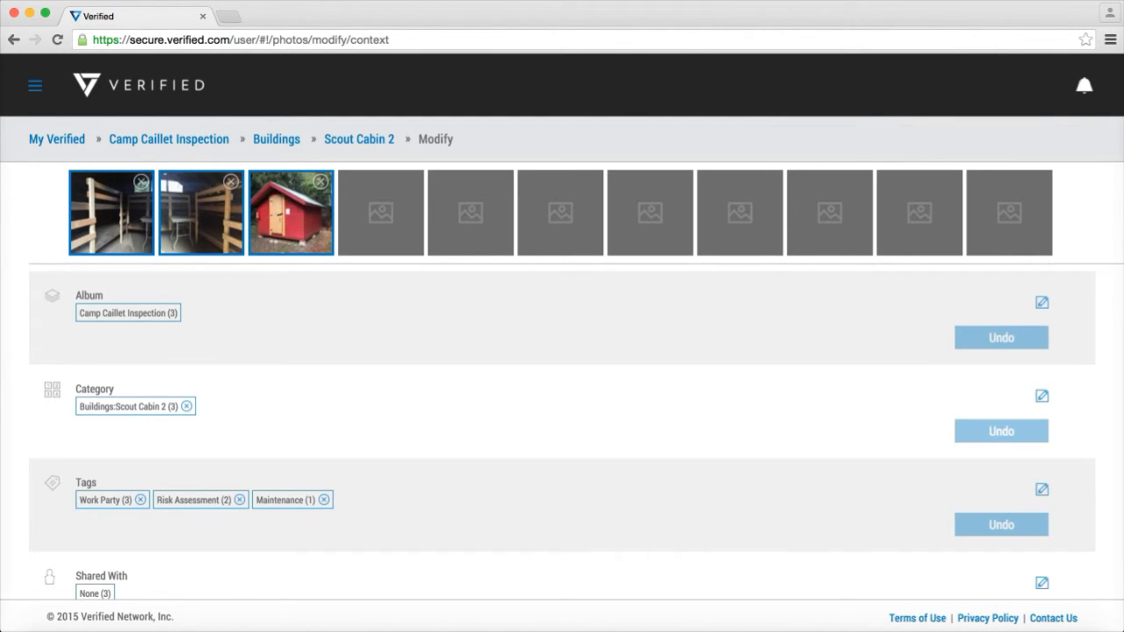
Set the Condition custom field of the selected Scout Cabin 2 photos to "Fair" and save the change
scroll(562, 440, down, 5)
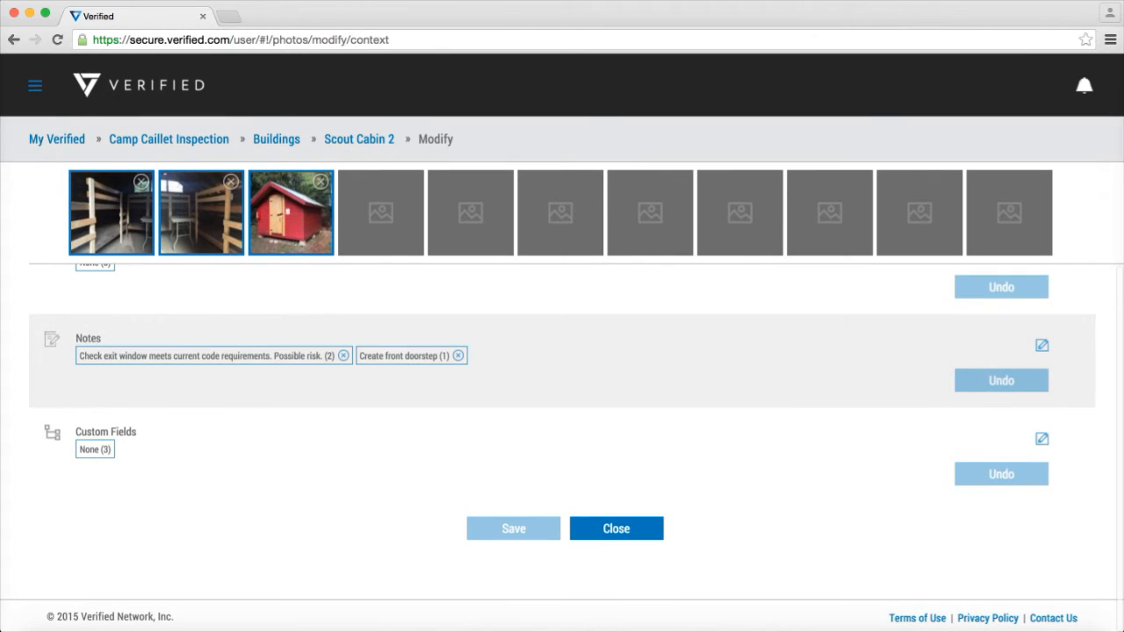
click(1042, 439)
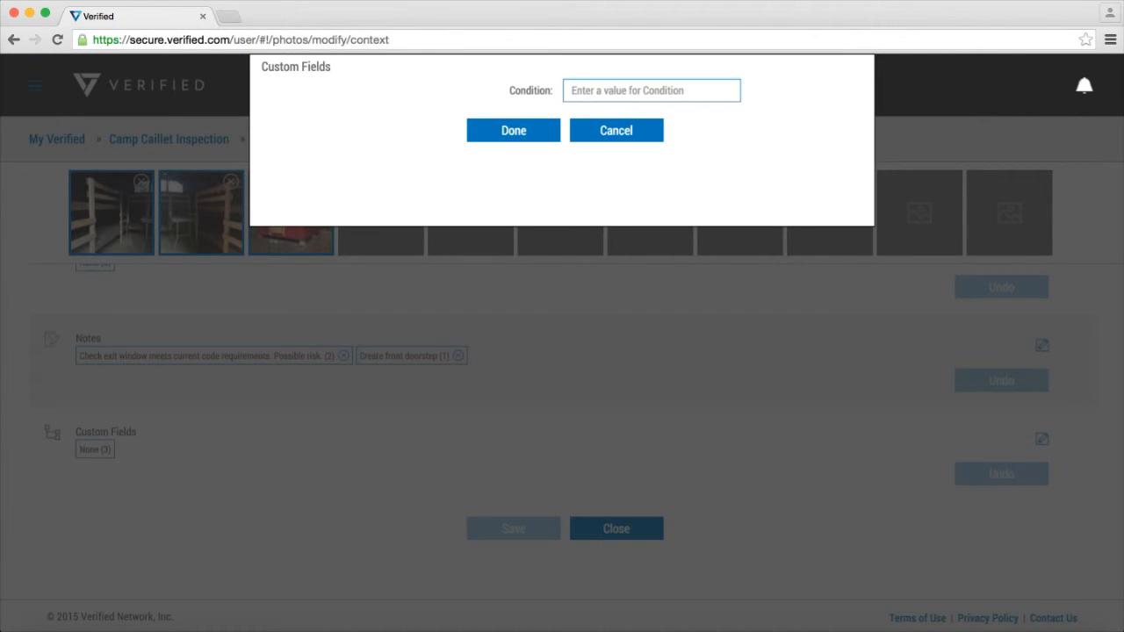
text(Fair)
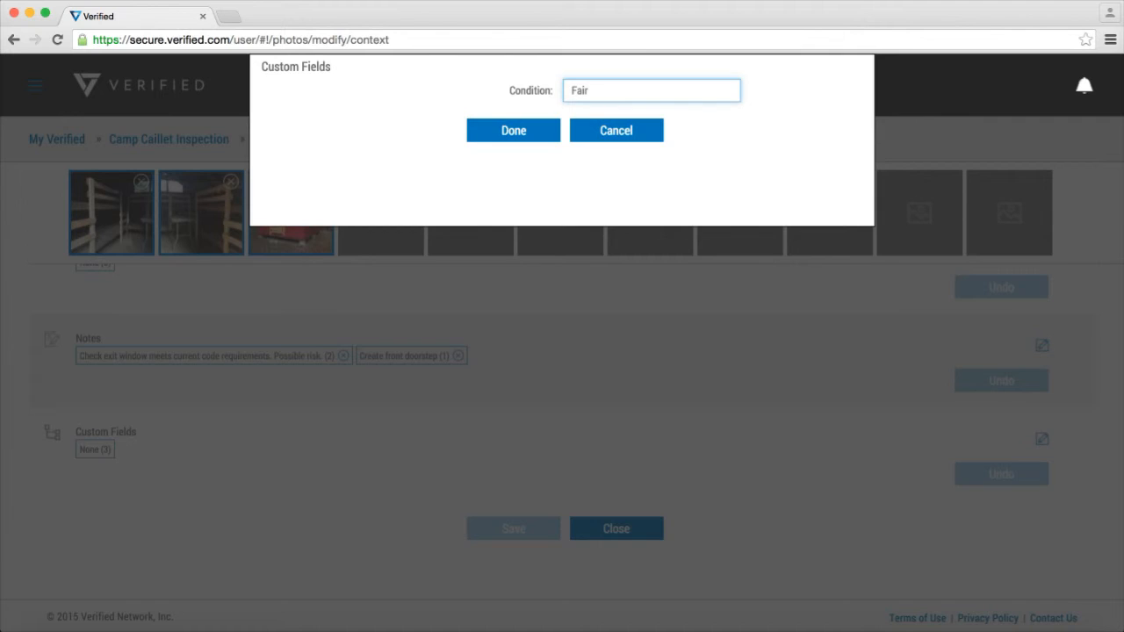
key(Return)
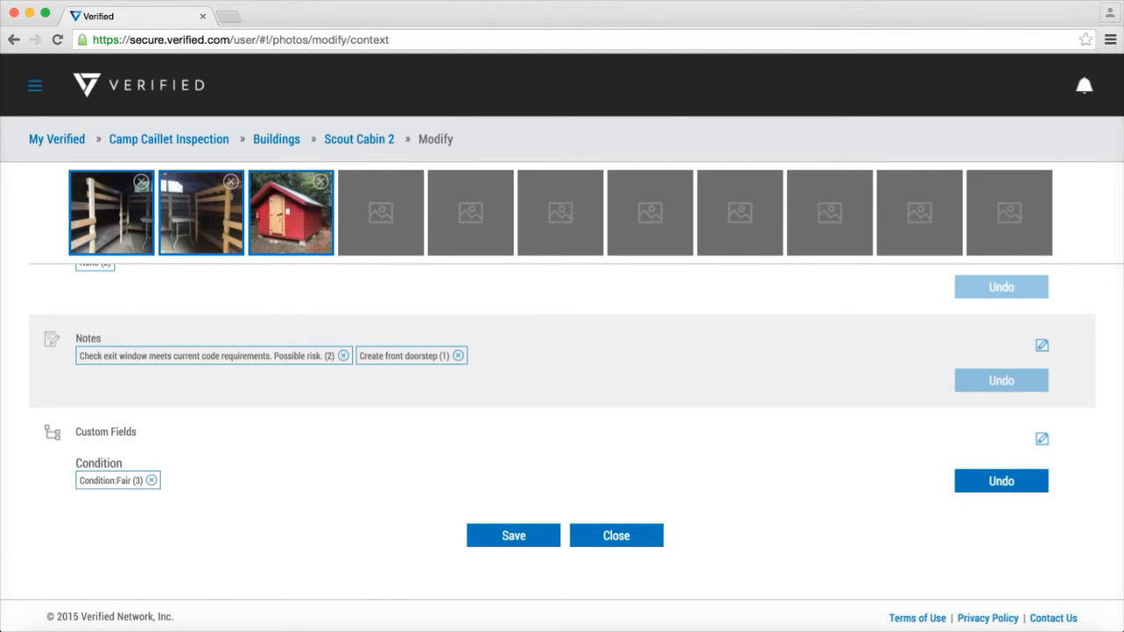
click(514, 536)
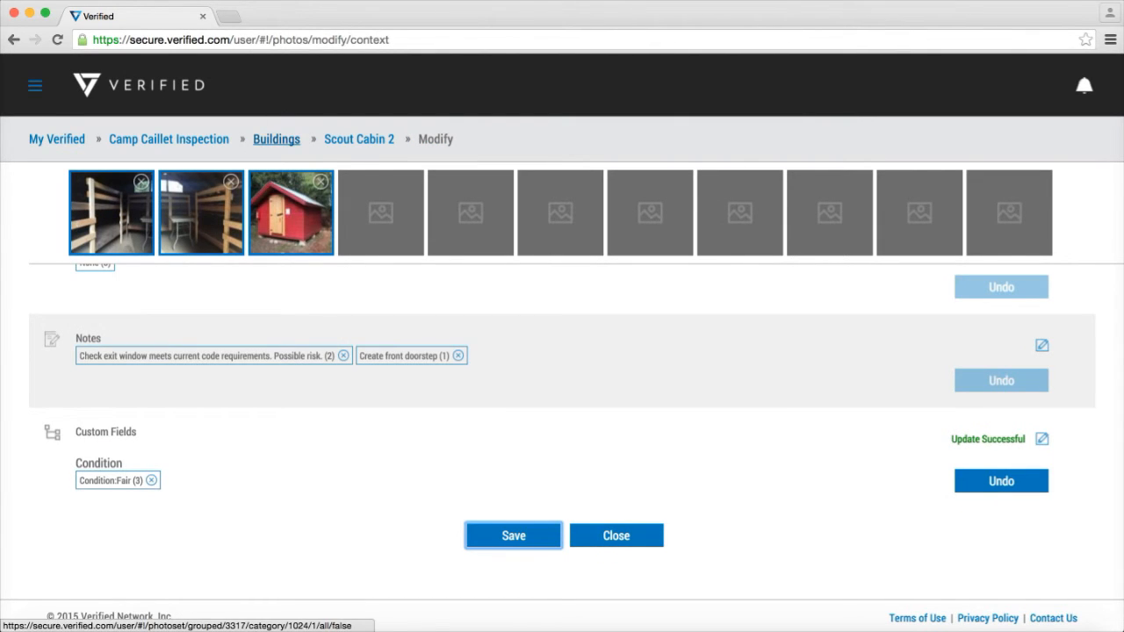
Open the Main Cabin photos under Buildings and select all three of them for modification
click(277, 138)
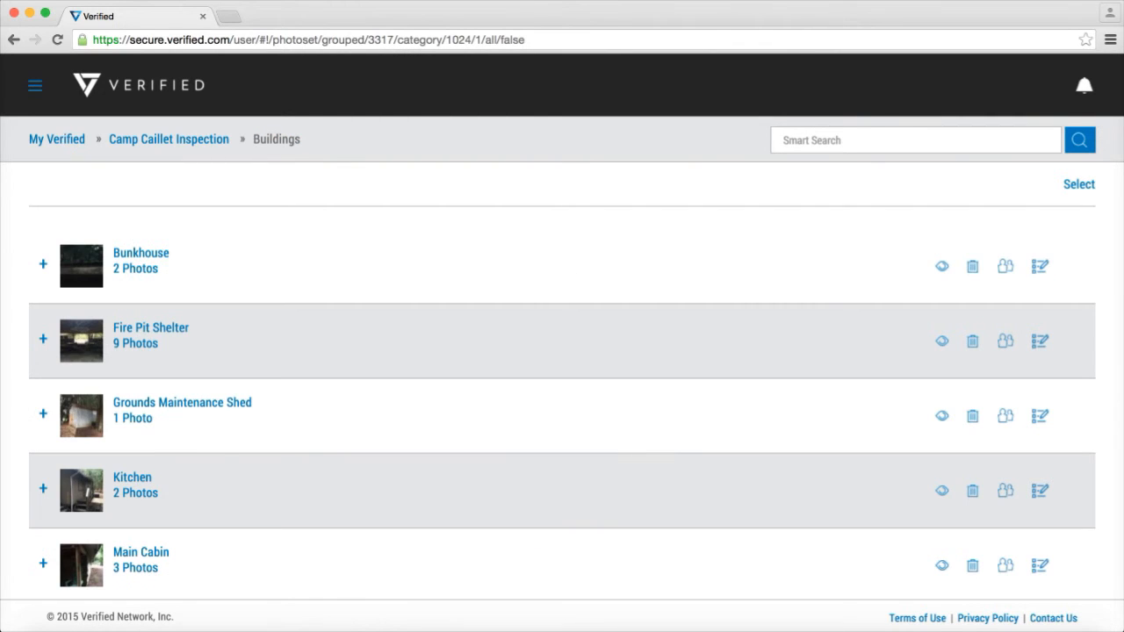
scroll(562, 404, down, 5)
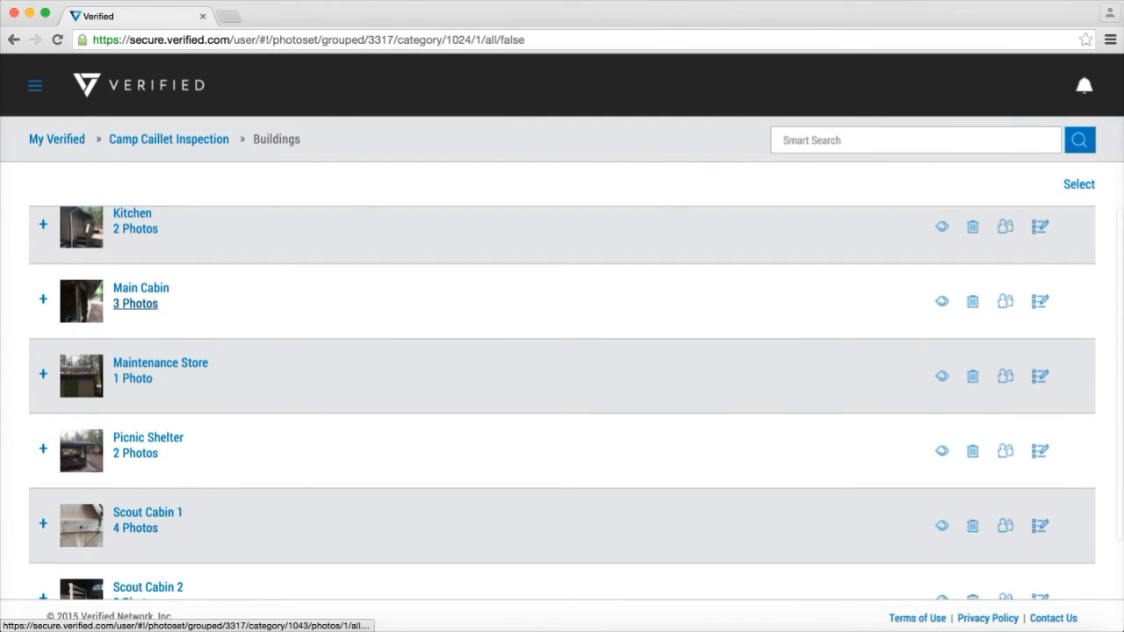
click(136, 303)
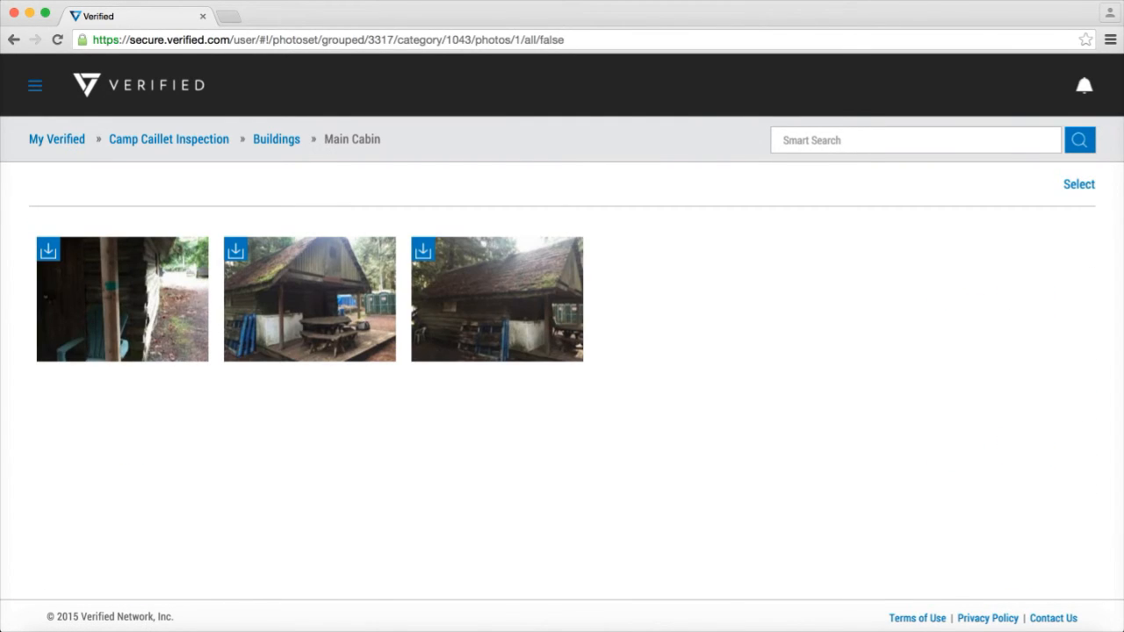
click(1080, 184)
click(497, 299)
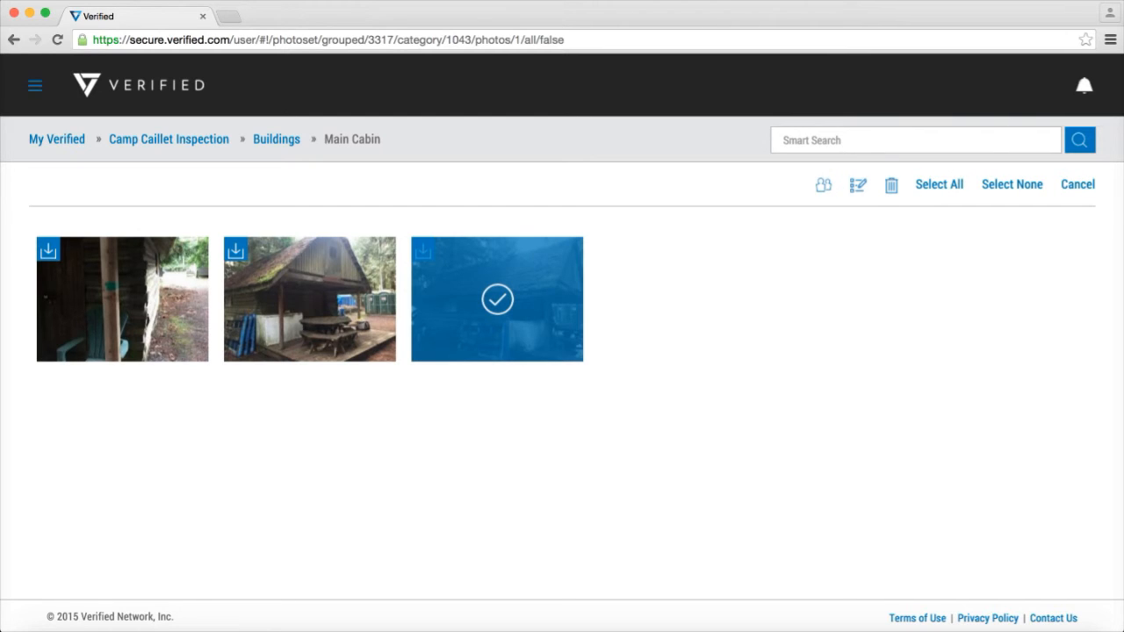
click(310, 299)
click(123, 299)
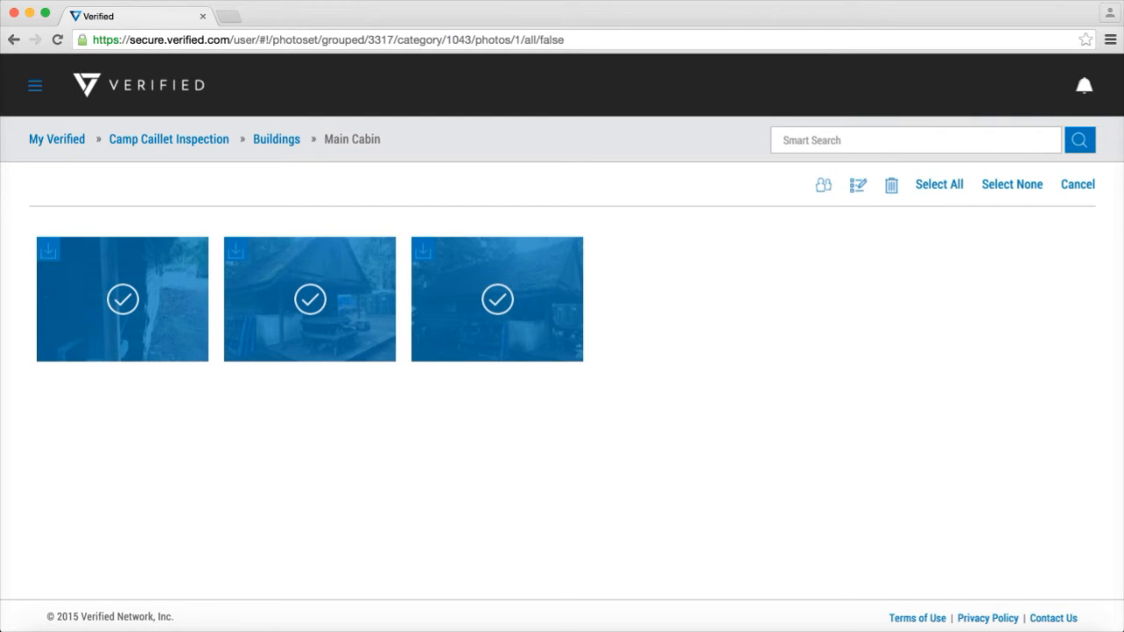
click(858, 186)
Set the Condition custom field of the selected Main Cabin photos to "Poor" and save the change
scroll(562, 417, down, 5)
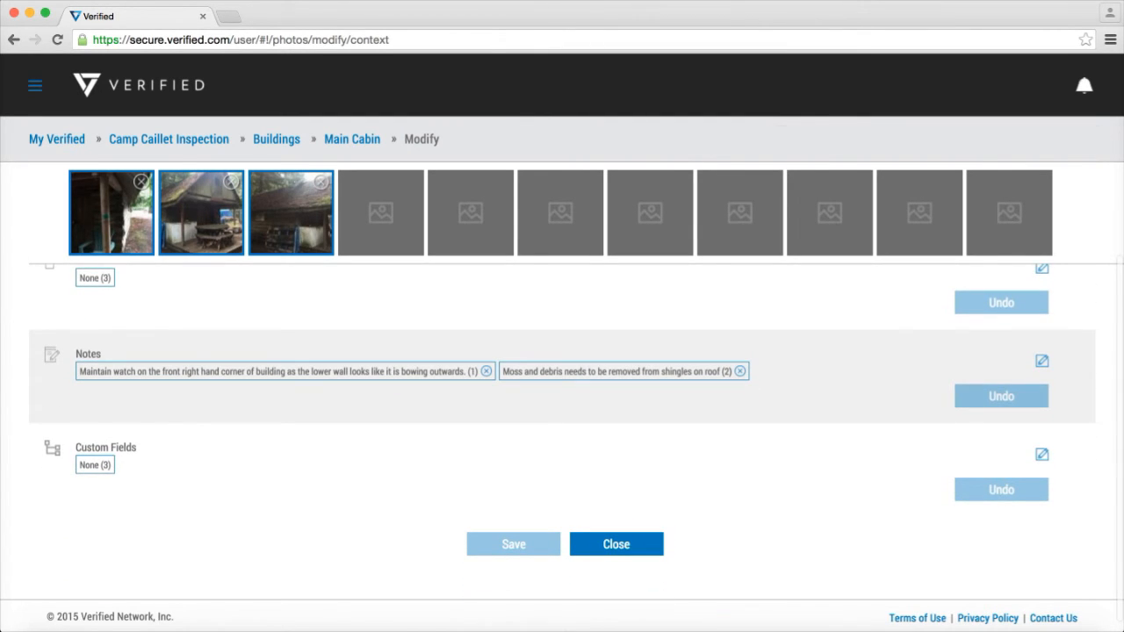
click(1042, 455)
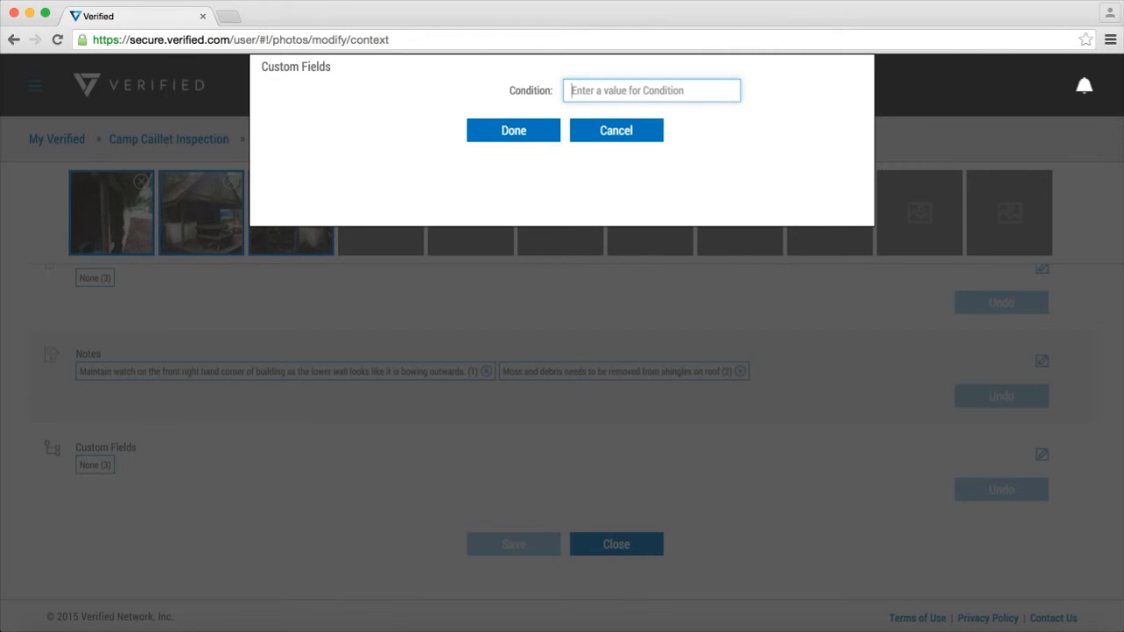
text(Poor)
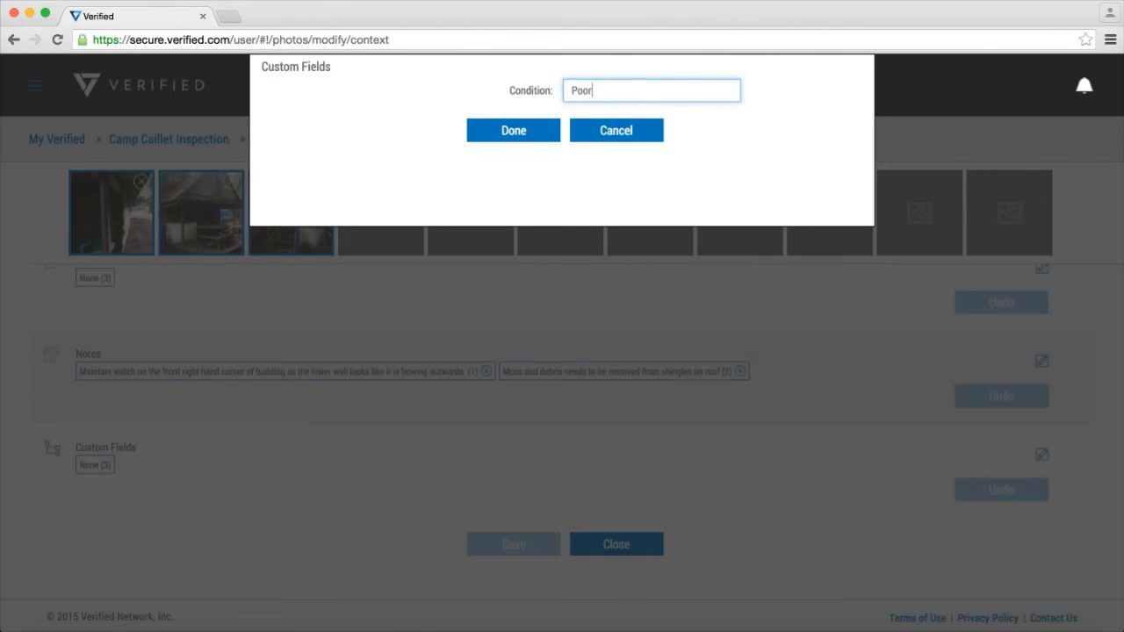
key(Return)
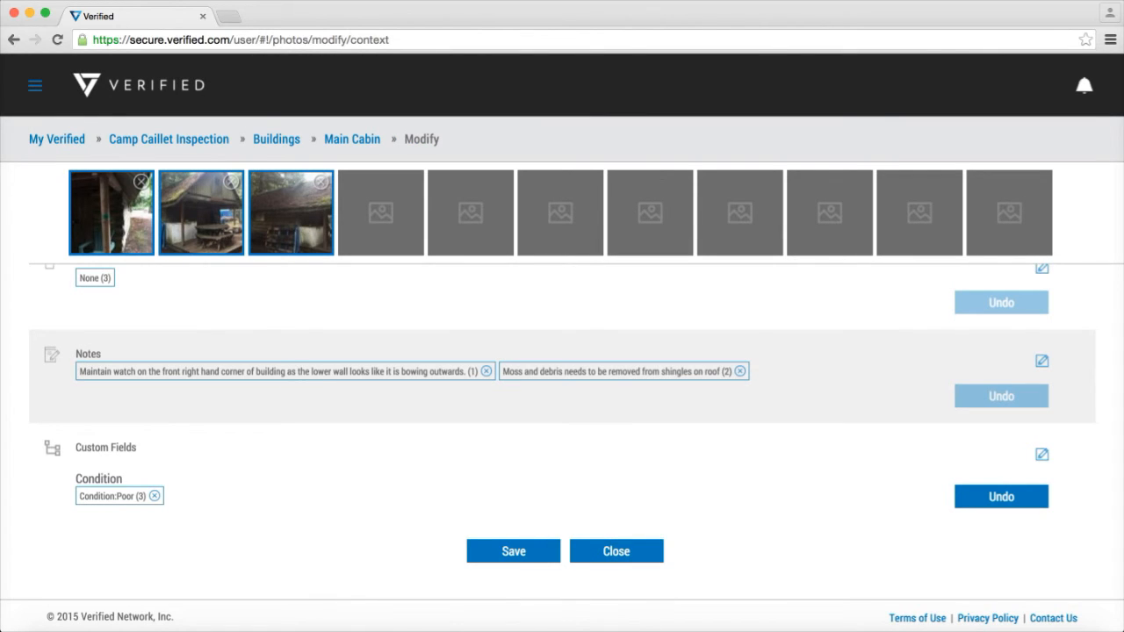
click(514, 552)
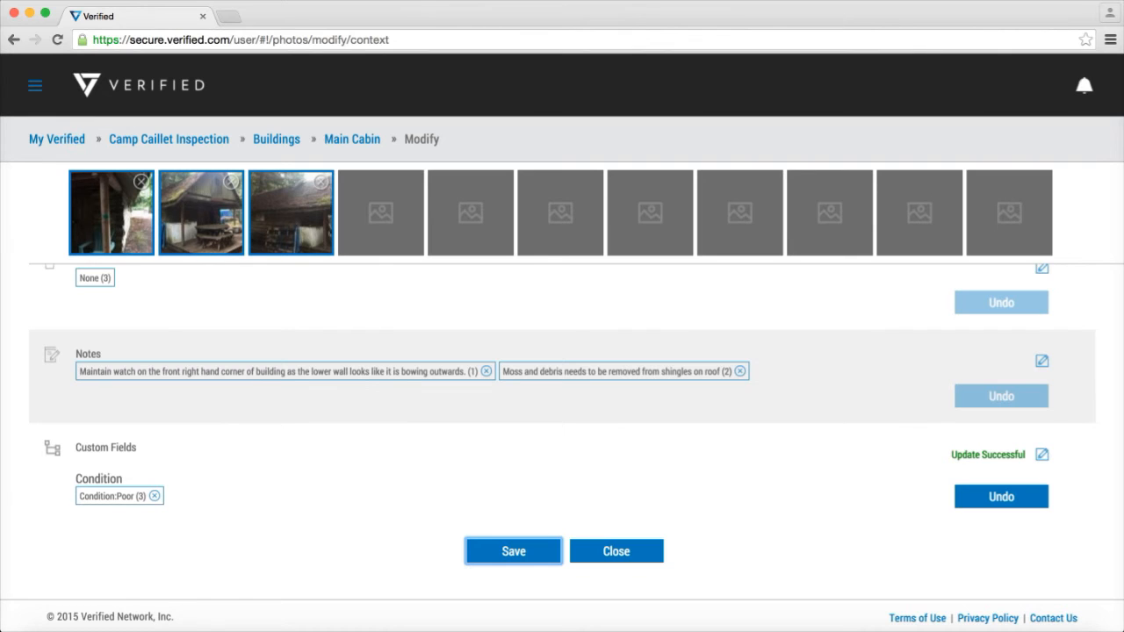
Return to My Verified and set the primary grouping to Condition
click(57, 138)
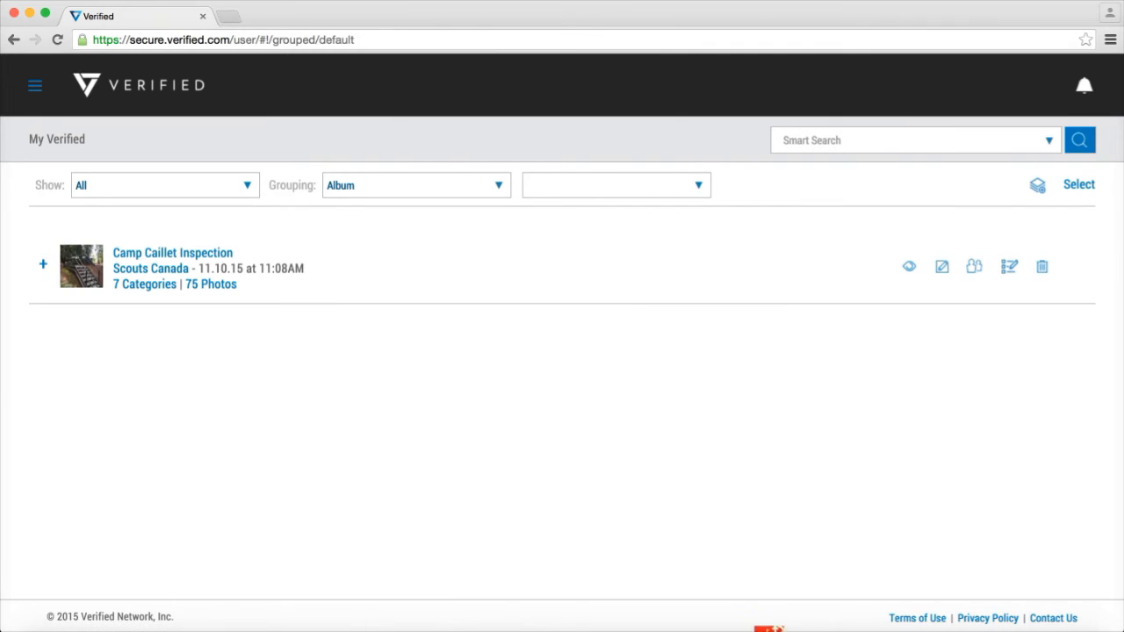
click(417, 185)
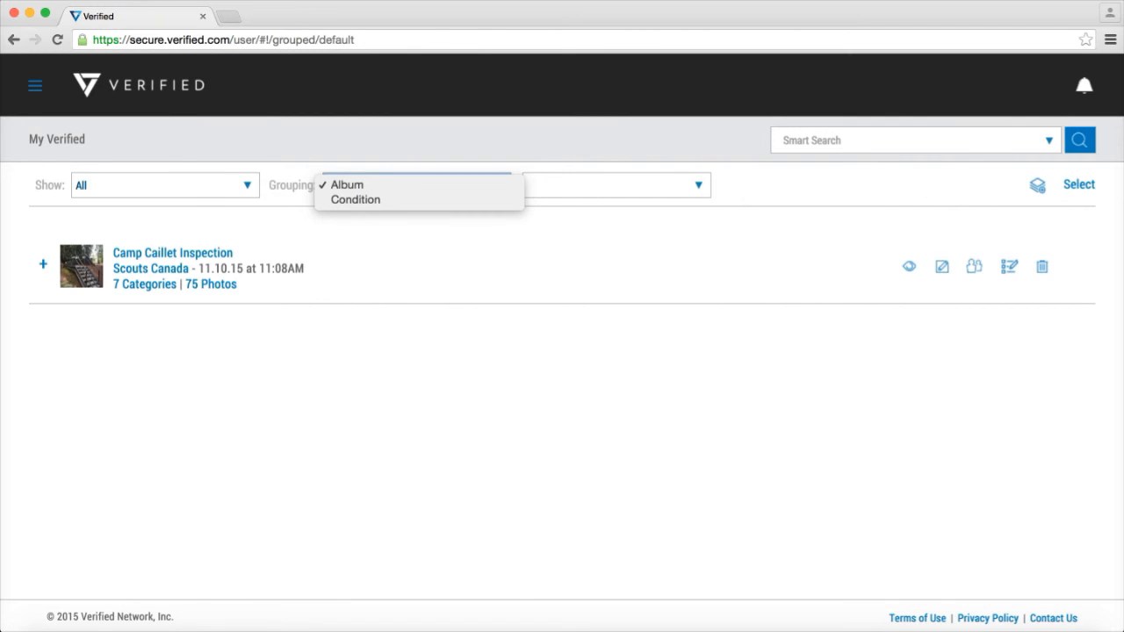
click(386, 200)
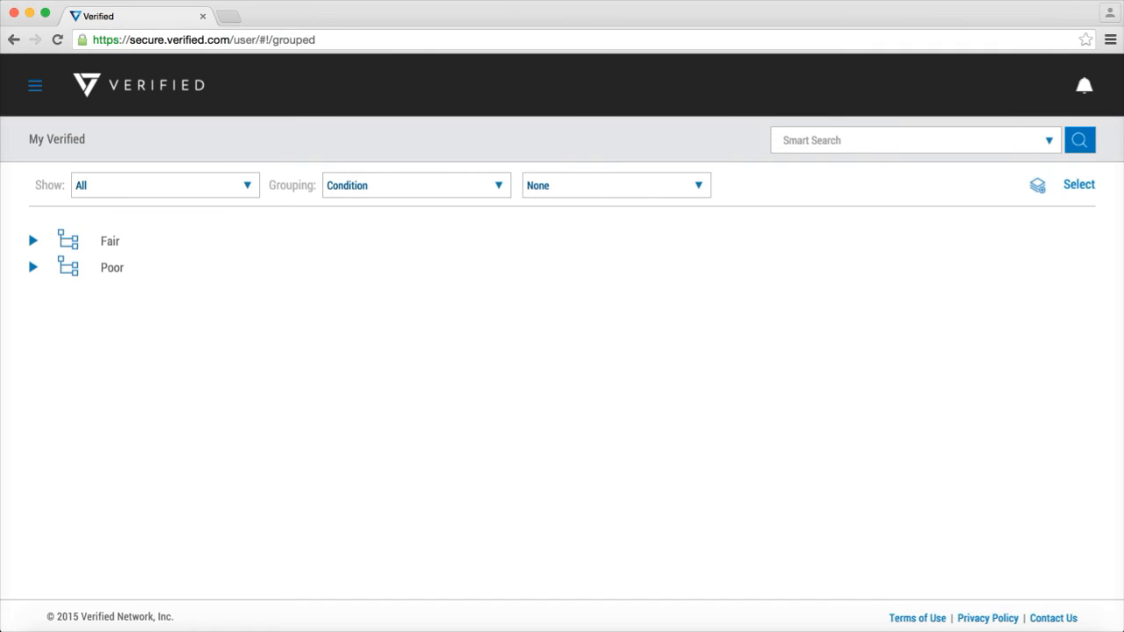
Expand the Fair and Poor groups and open the Buildings category of the Camp Caillet Inspection album in the Poor group
click(33, 241)
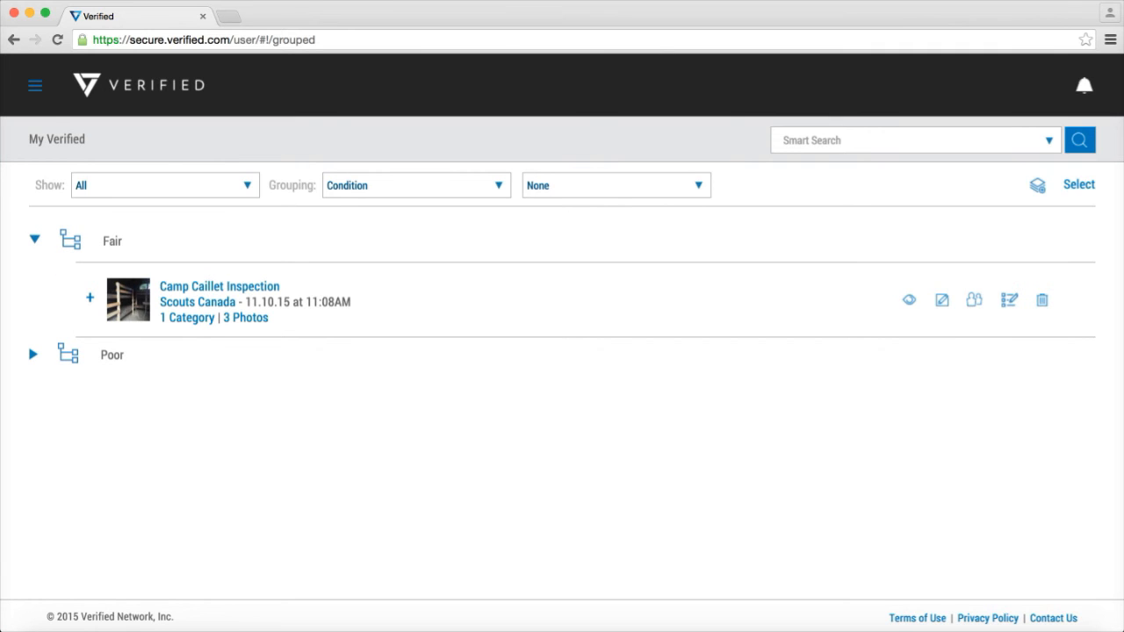
click(33, 355)
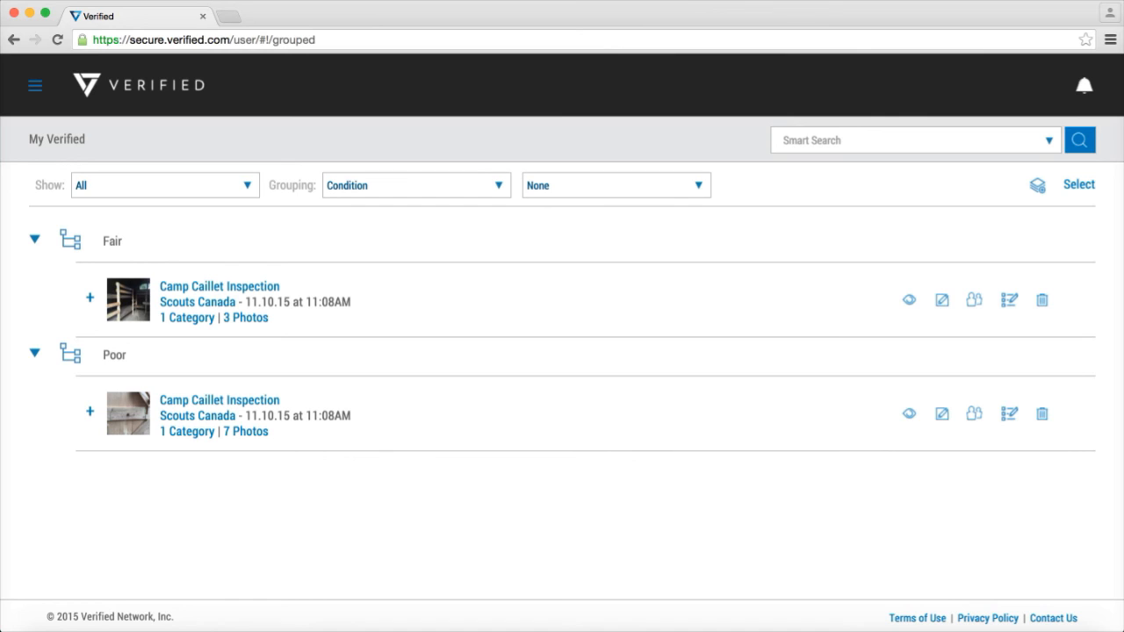
click(246, 431)
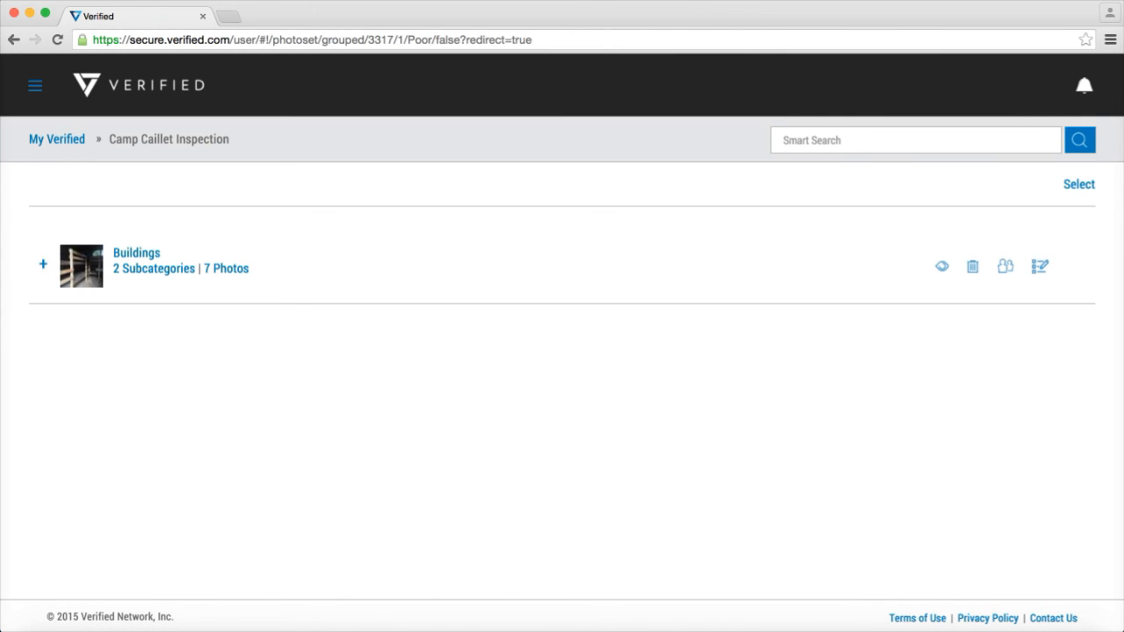
click(227, 269)
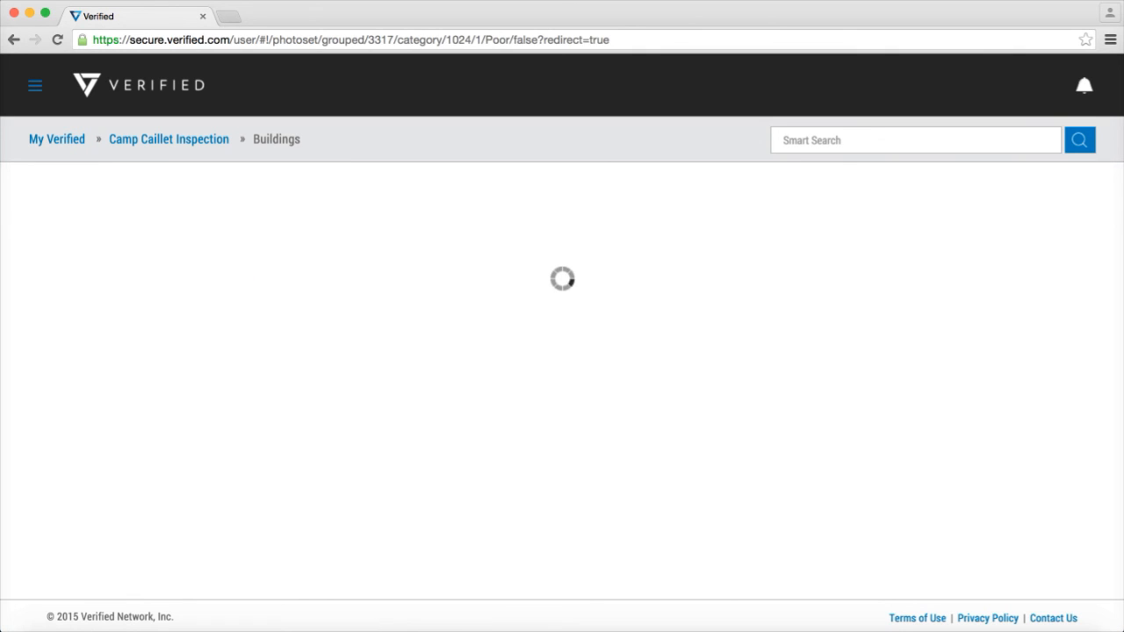